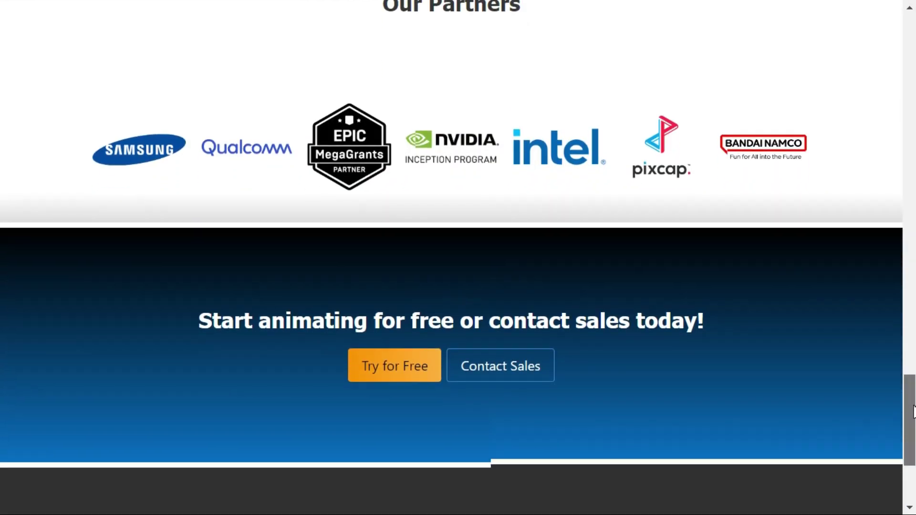
Step: Start the free DeepMotion trial and reach the Animate 3D 3D Models page
click(416, 379)
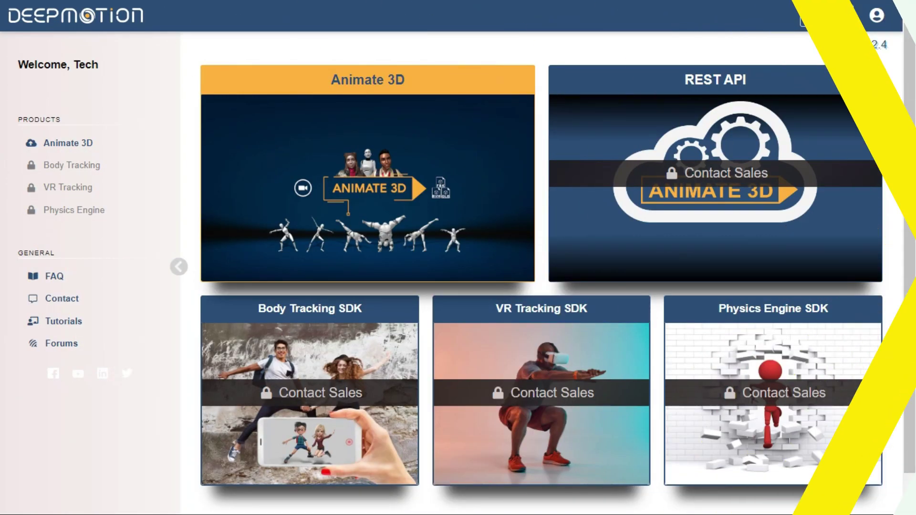
click(878, 19)
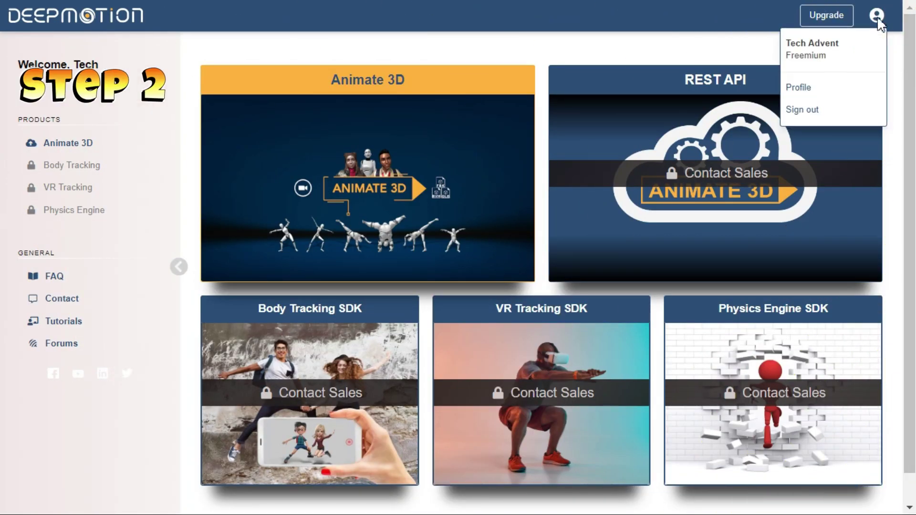
click(881, 14)
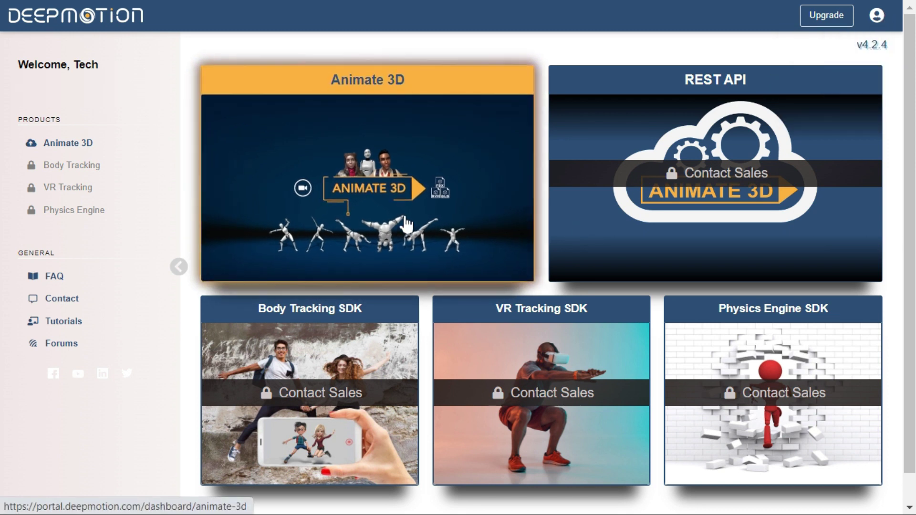
click(417, 238)
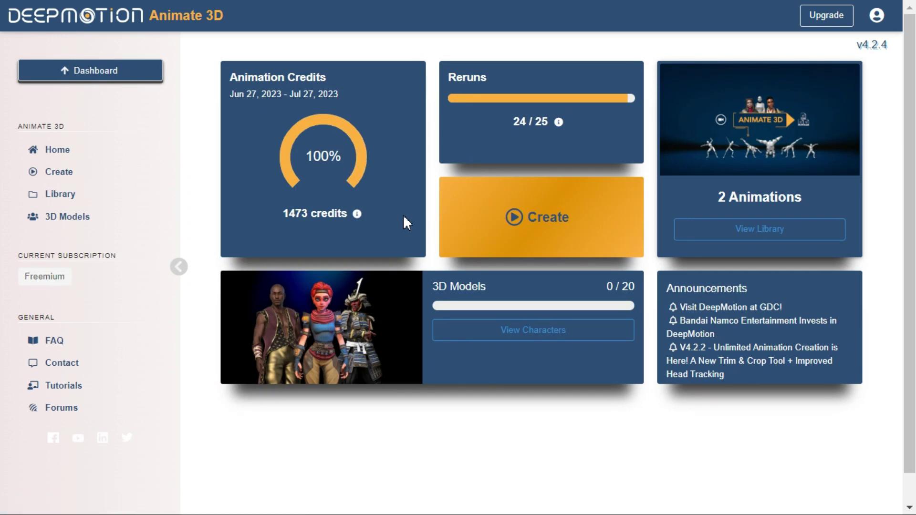
click(81, 227)
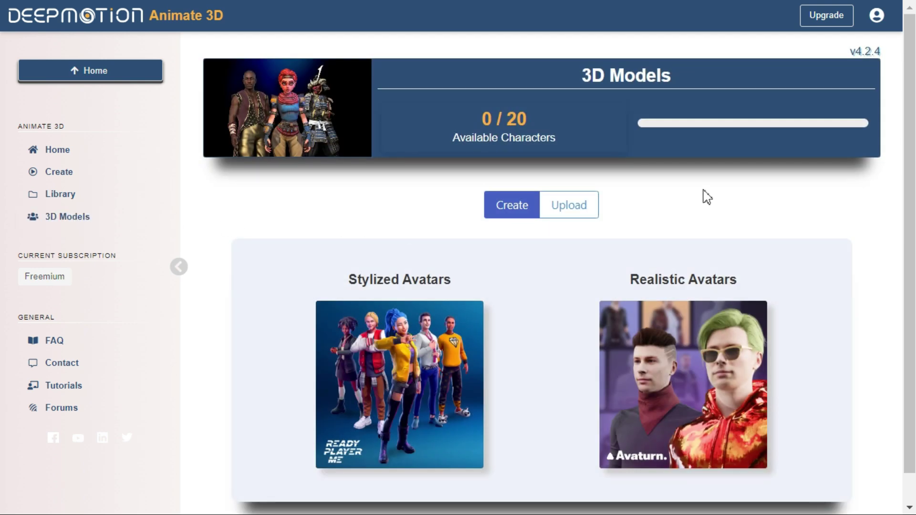
Step: Begin a stylized avatar with a feminine body type
scroll(707, 197, down, 1)
click(462, 414)
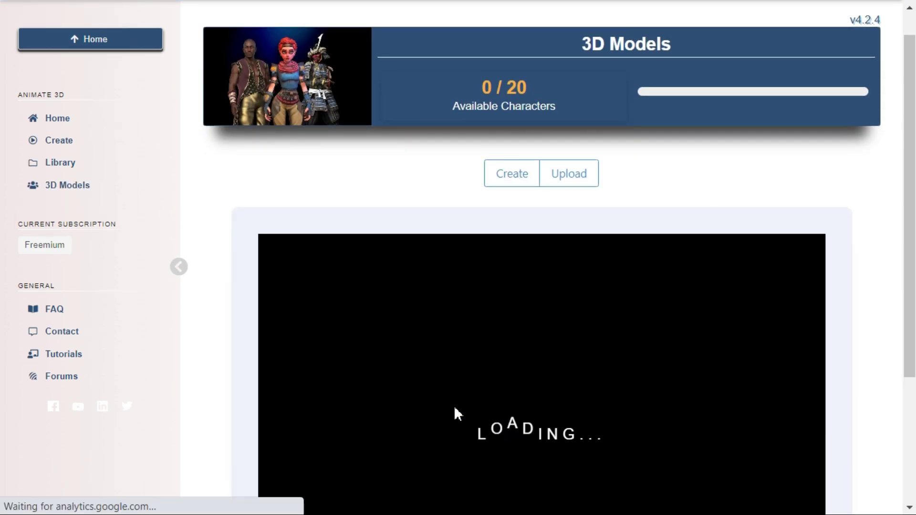
scroll(865, 269, down, 3)
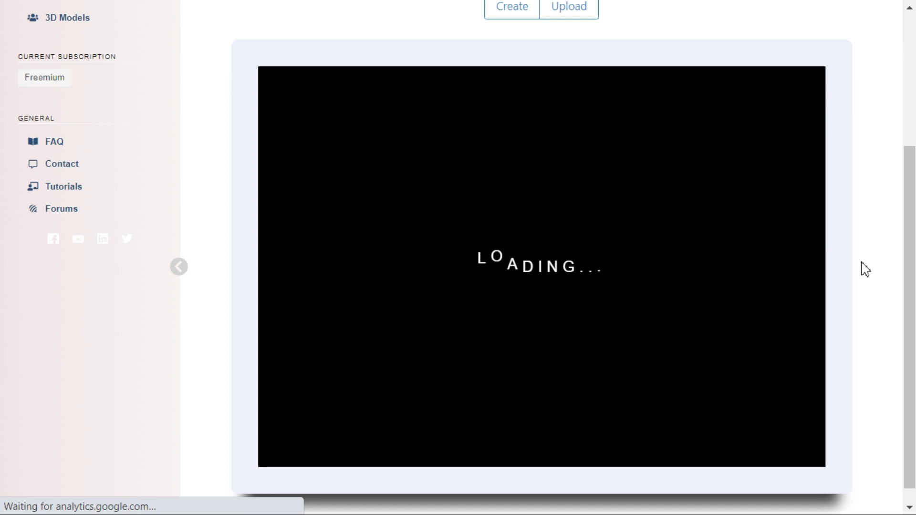
drag(912, 259, 912, 247)
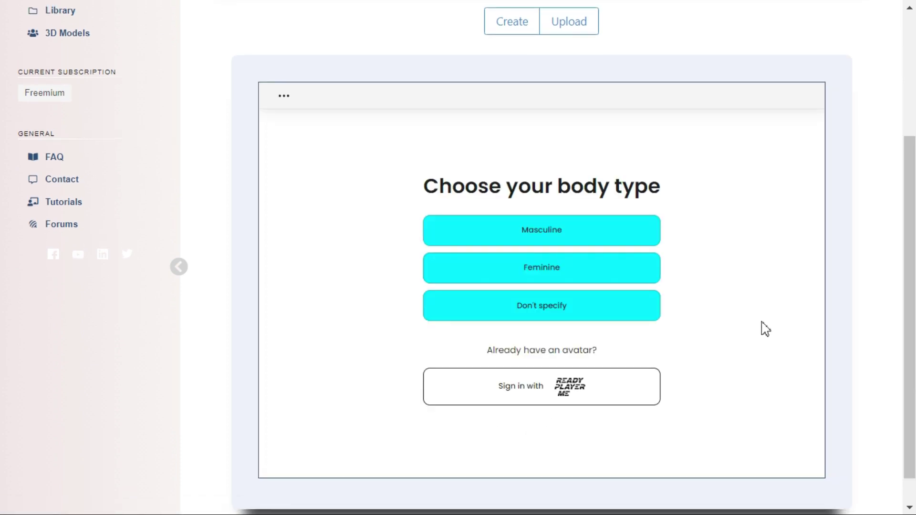
click(563, 270)
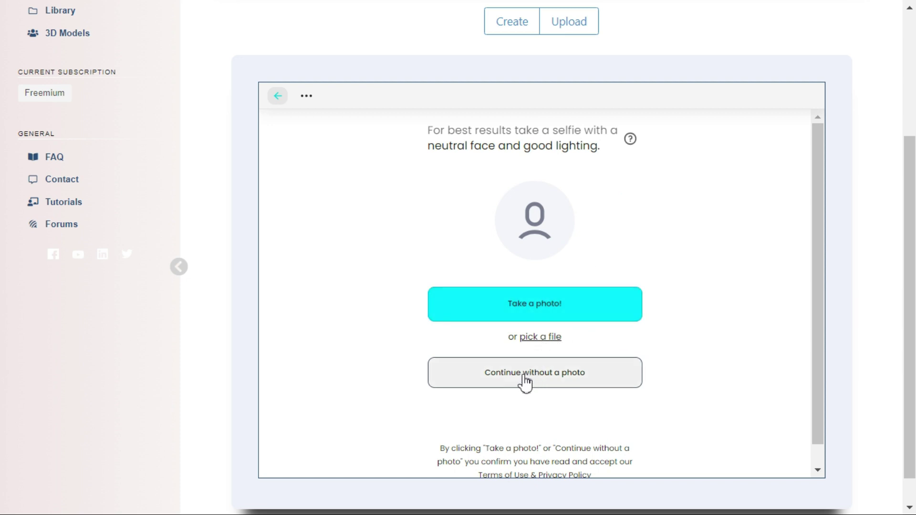
Step: Skip the photo and pick the third avatar, with long dark hair
click(559, 388)
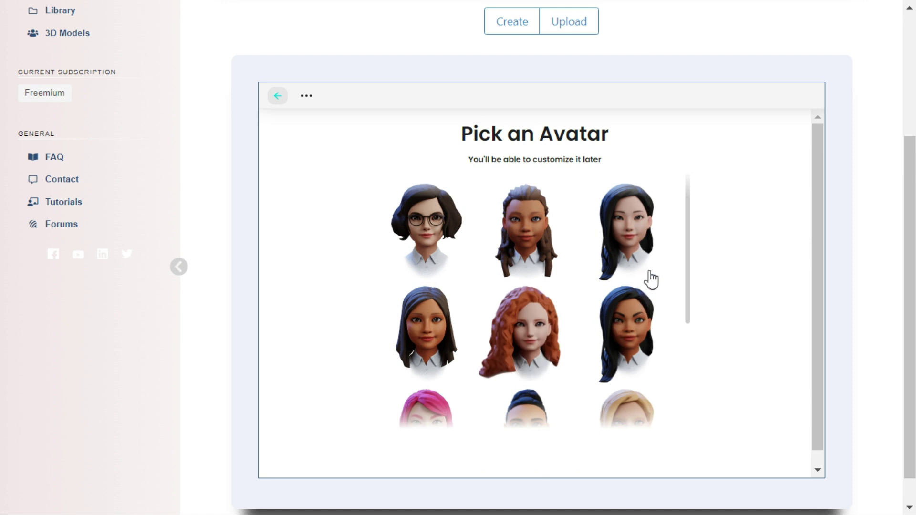
scroll(651, 279, down, 5)
scroll(649, 276, up, 2)
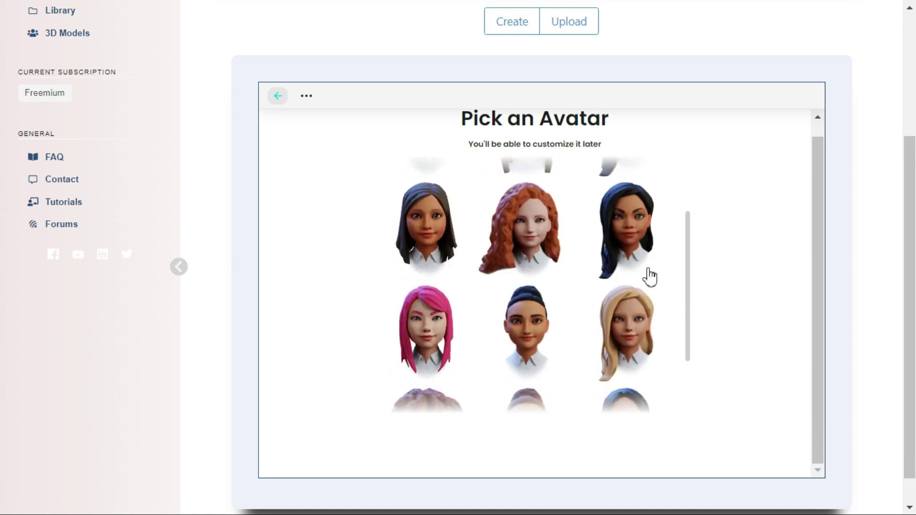
scroll(650, 276, up, 2)
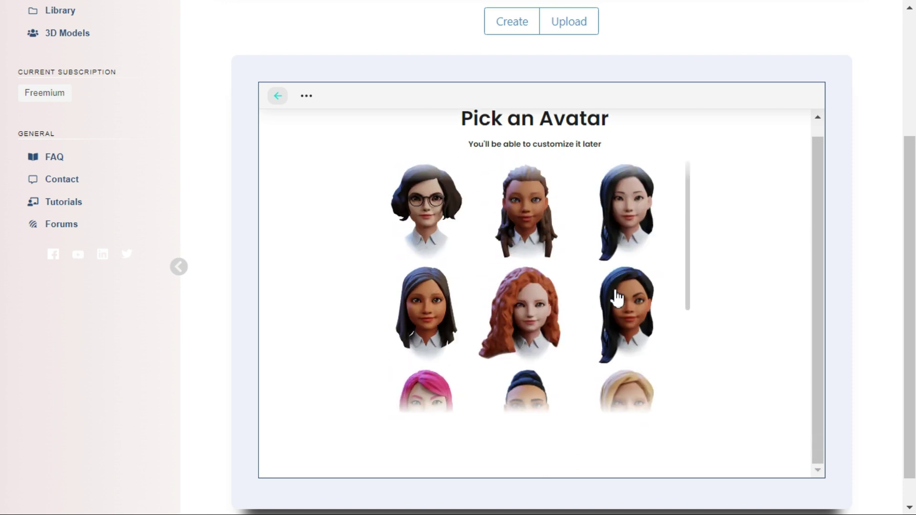
click(629, 219)
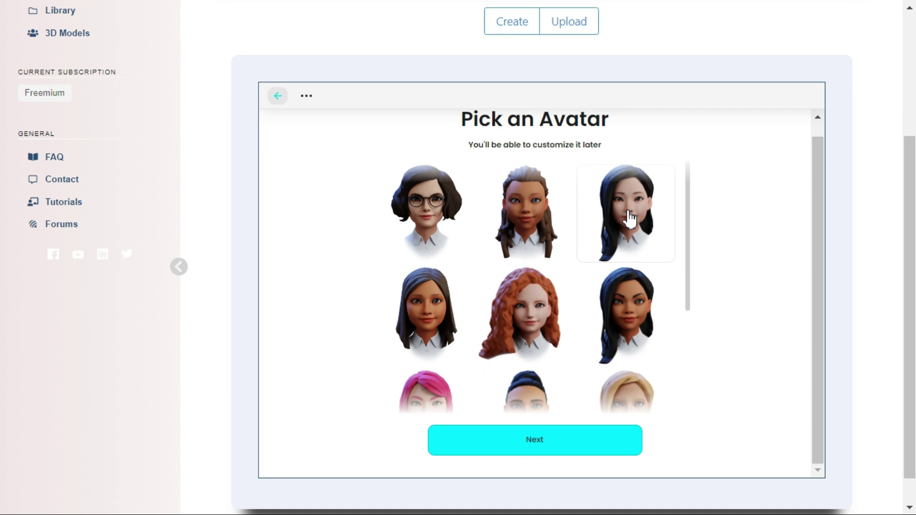
Step: Load the chosen avatar and apply the fourth eye style
click(529, 441)
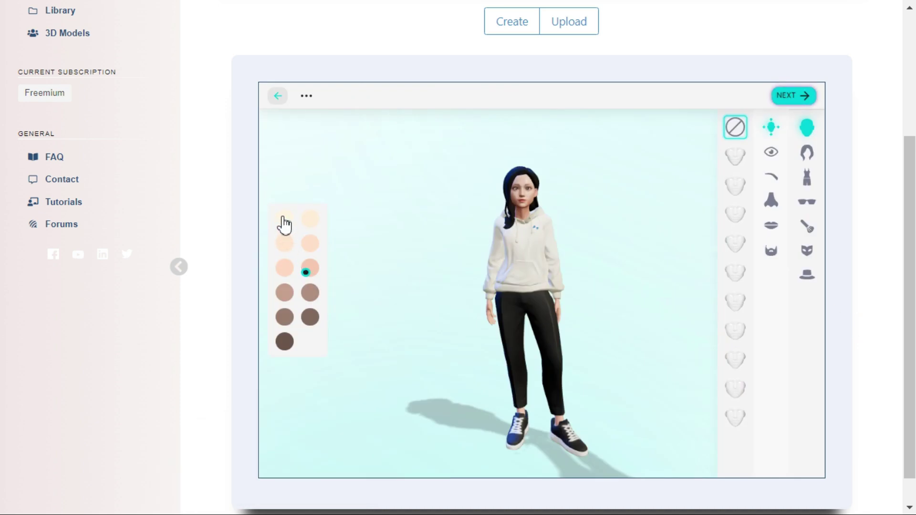
click(806, 129)
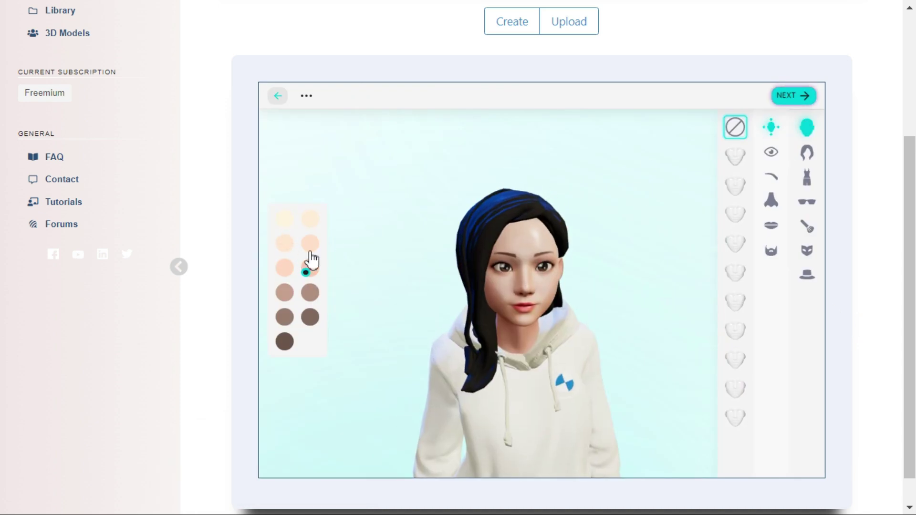
click(772, 151)
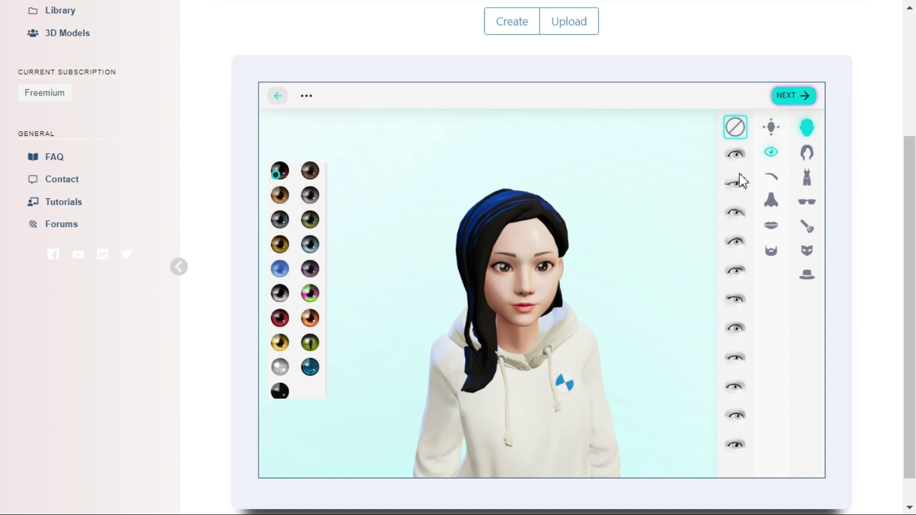
click(735, 215)
Step: Give her a ponytail, try teal crop-top and red dress, then keep the white hoodie outfit
click(806, 152)
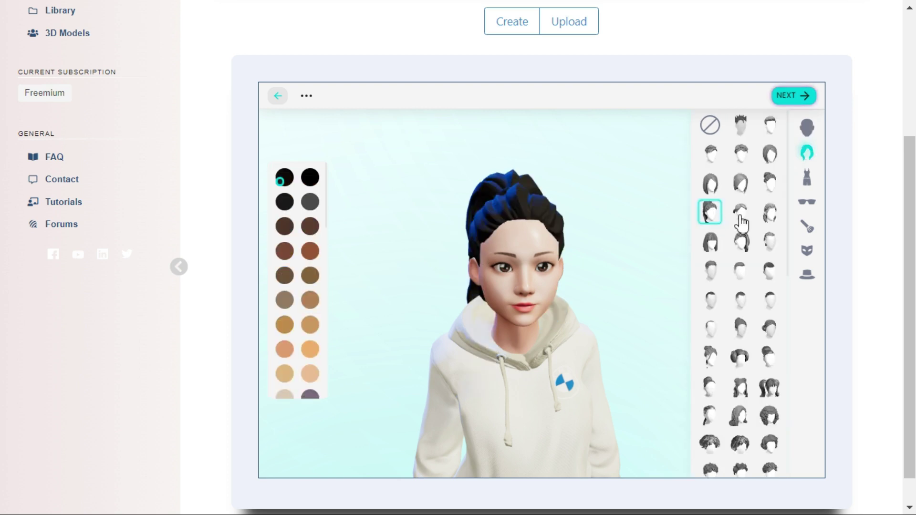
click(807, 179)
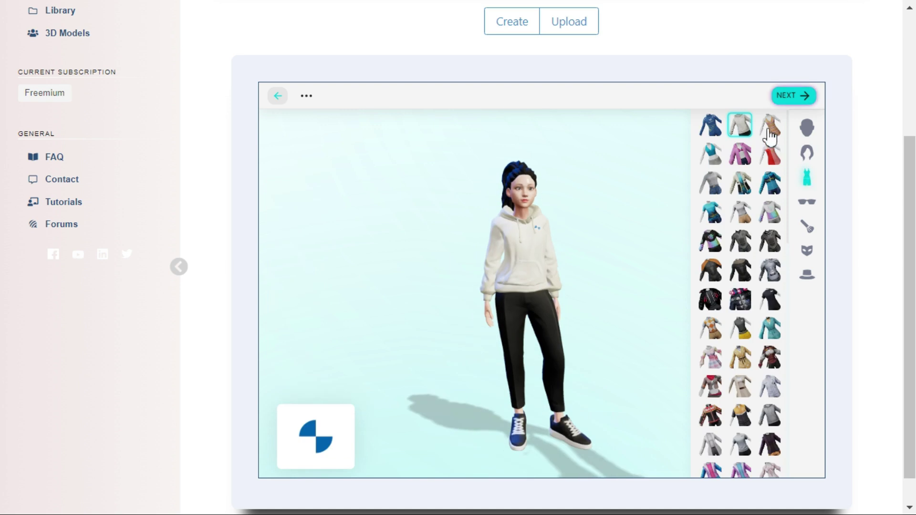
click(716, 152)
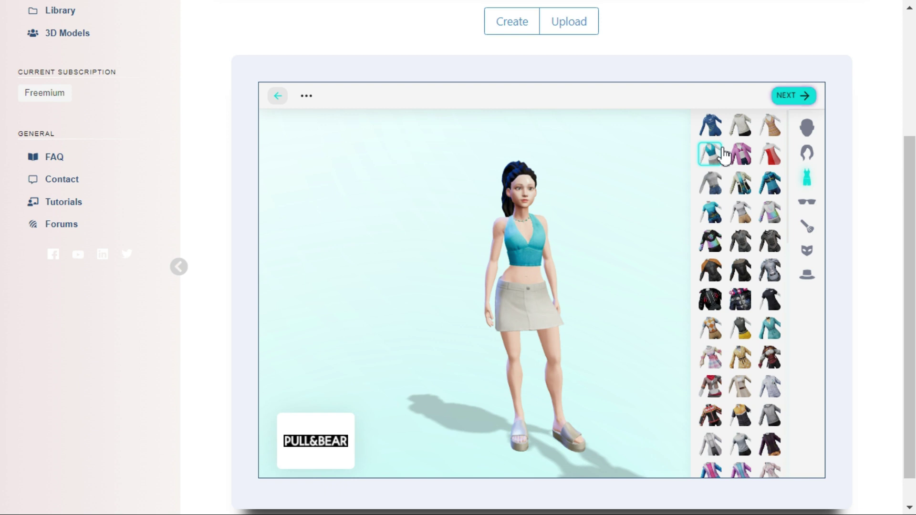
click(710, 328)
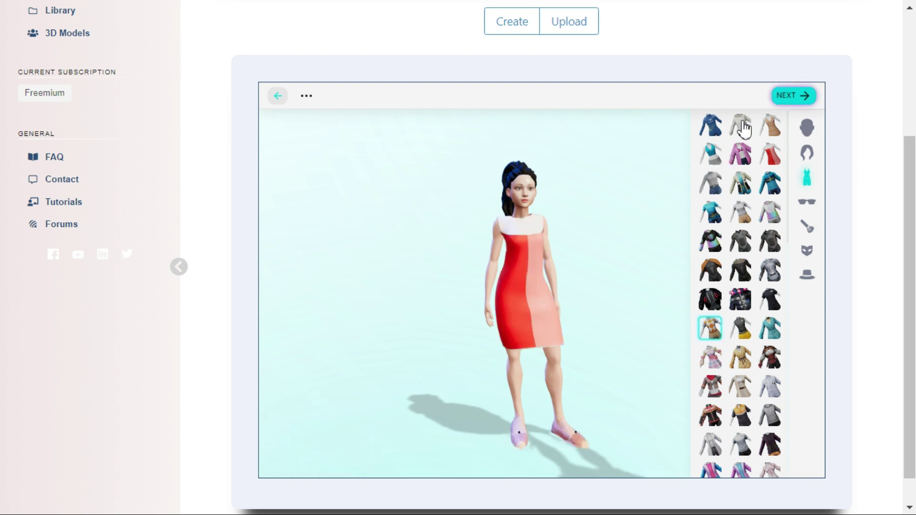
click(743, 127)
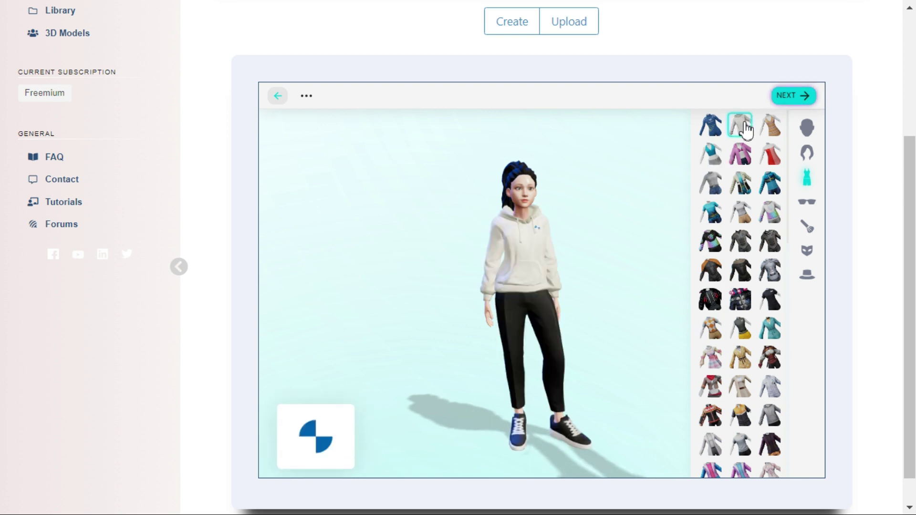
Step: Save the avatar as a new character named 'Walking'
click(791, 96)
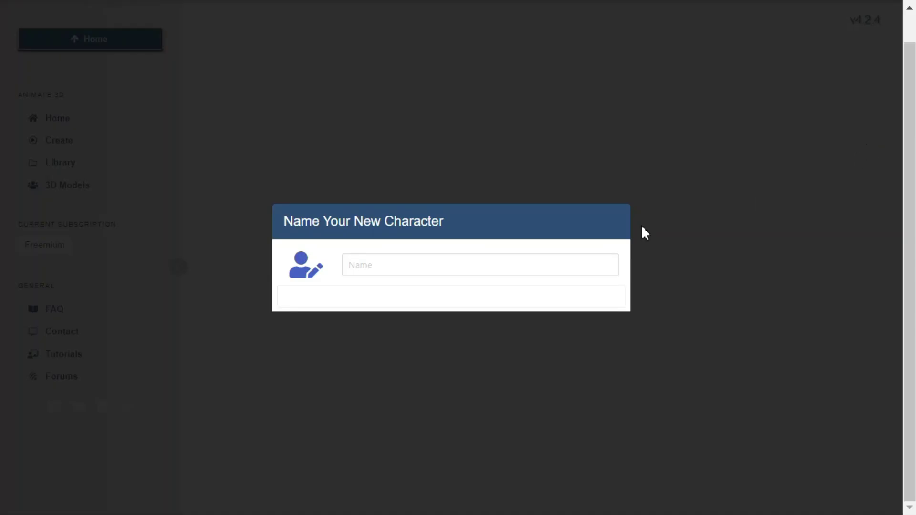
click(513, 264)
text(Wa)
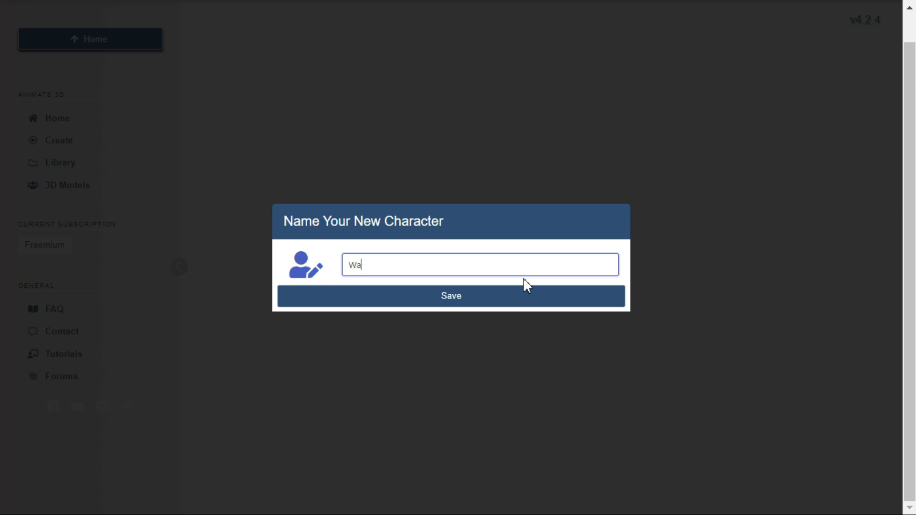
text(lking)
click(497, 299)
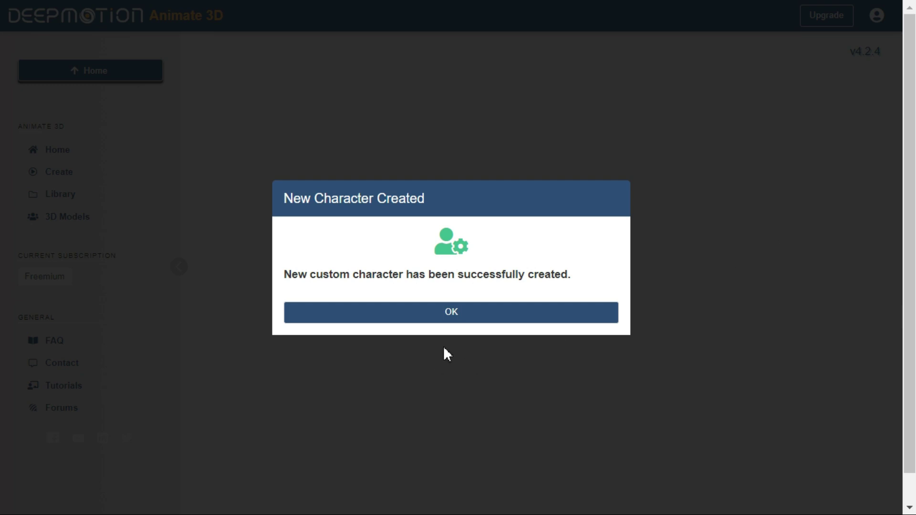
click(478, 315)
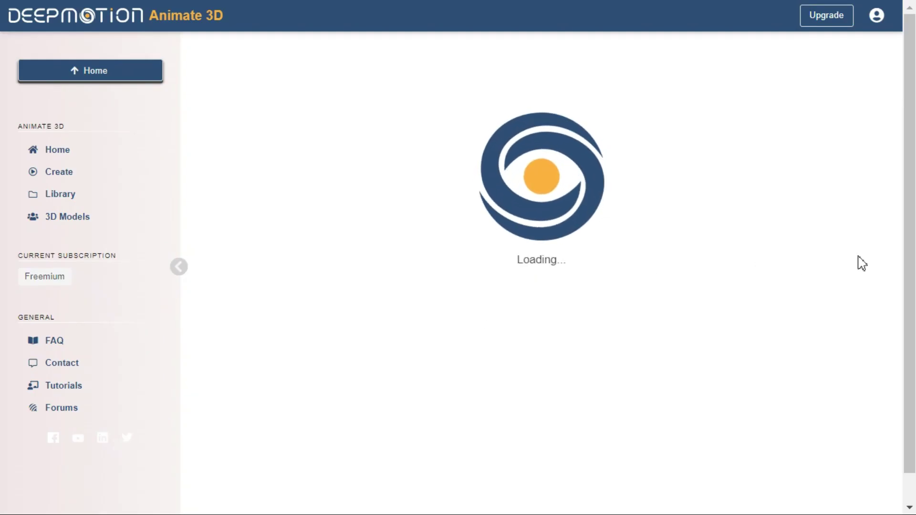
scroll(862, 264, down, 2)
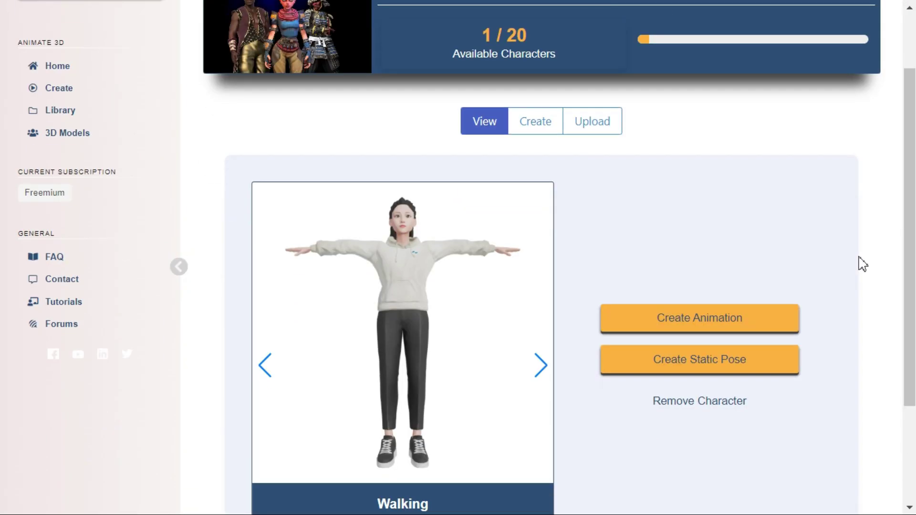
scroll(865, 264, down, 1)
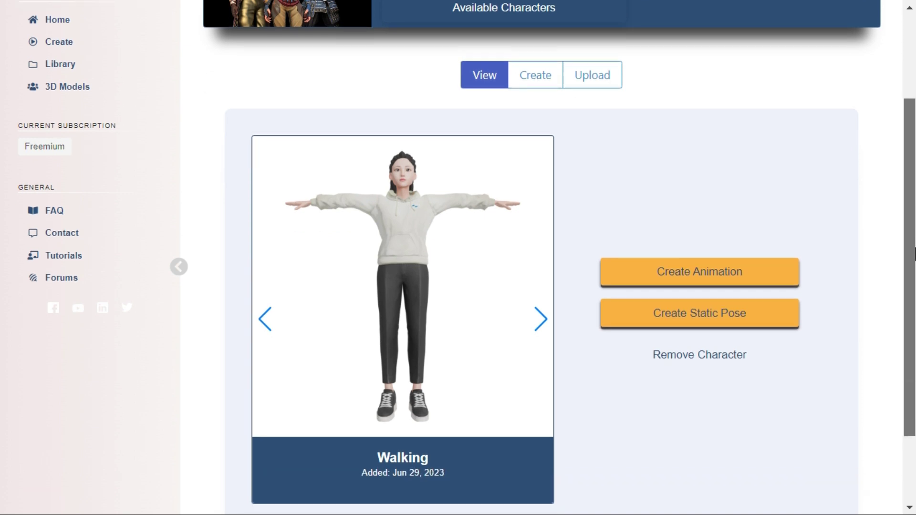
Step: Start a new animation with the Walking model and upload video clip 1.mp4
click(757, 276)
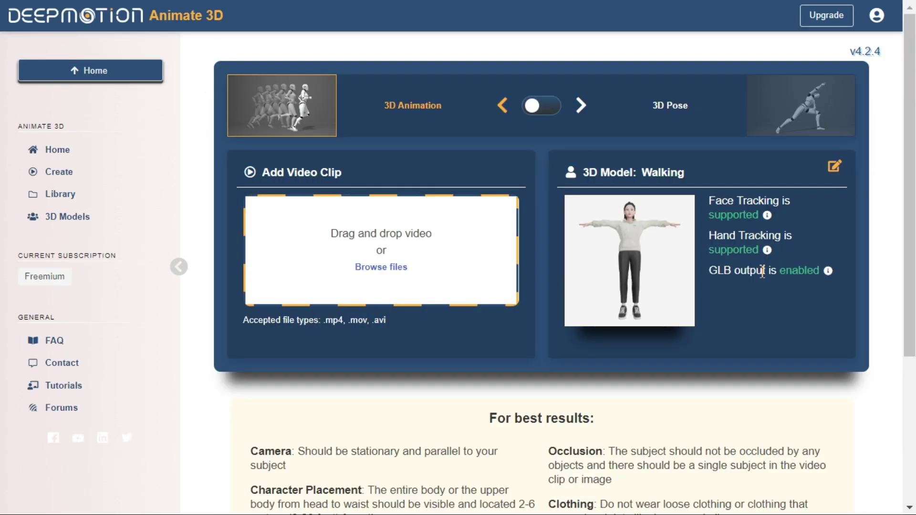
click(371, 269)
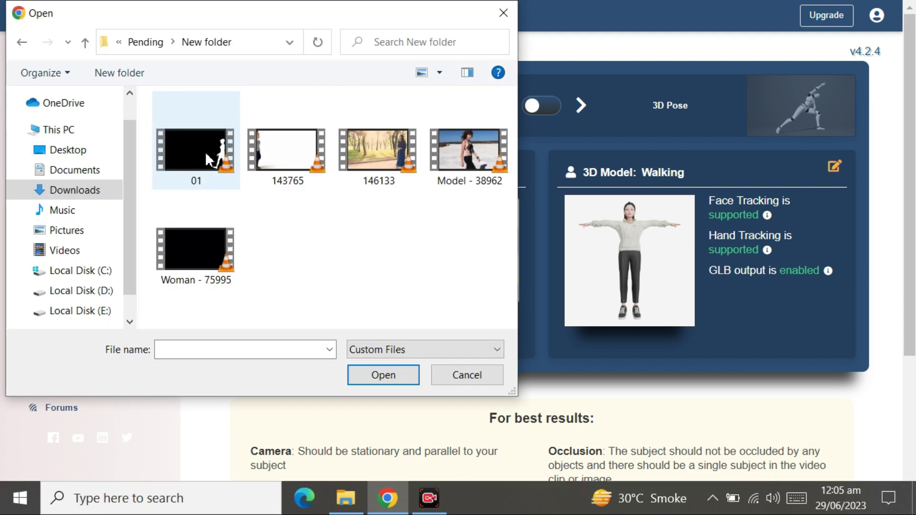
double_click(205, 152)
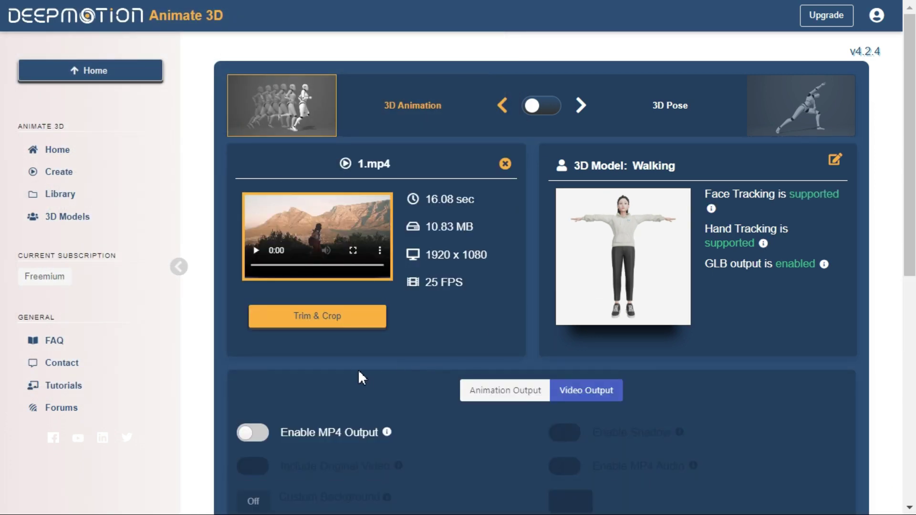
Step: Trim the clip to its first 10.40 seconds and save
click(334, 320)
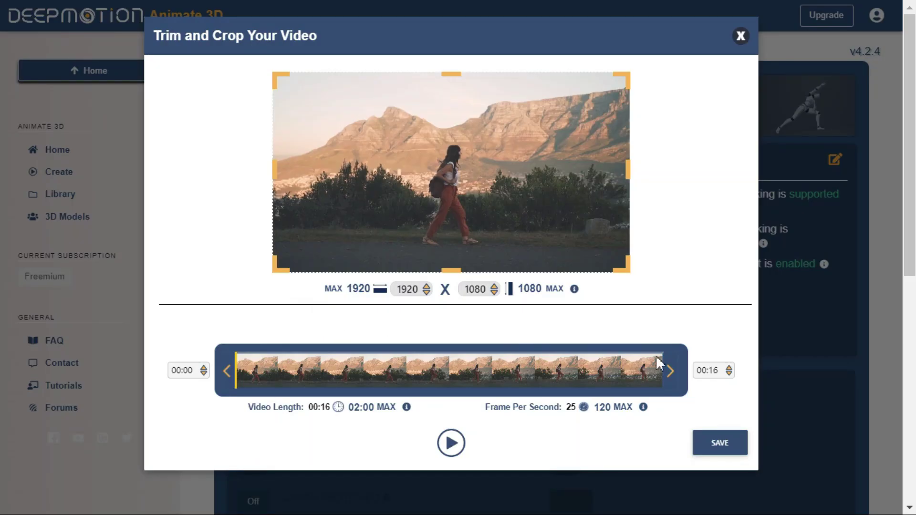
drag(669, 377, 519, 377)
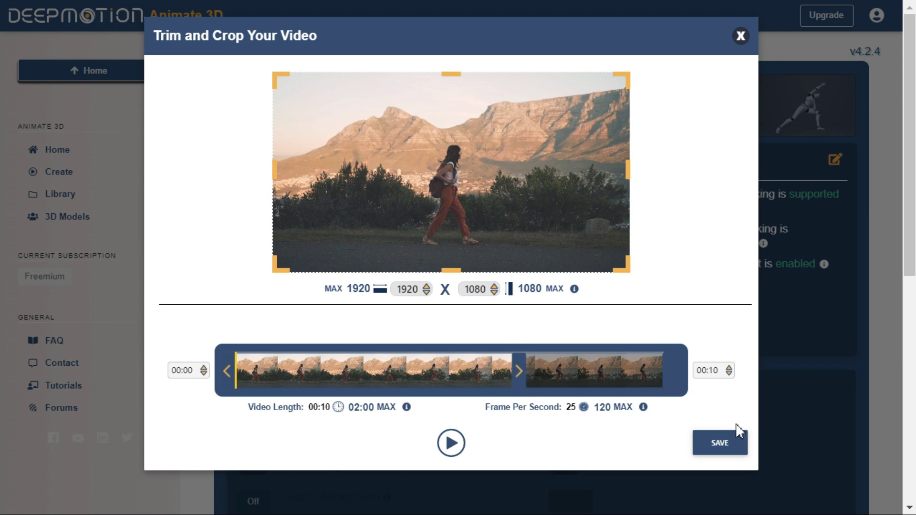
click(731, 445)
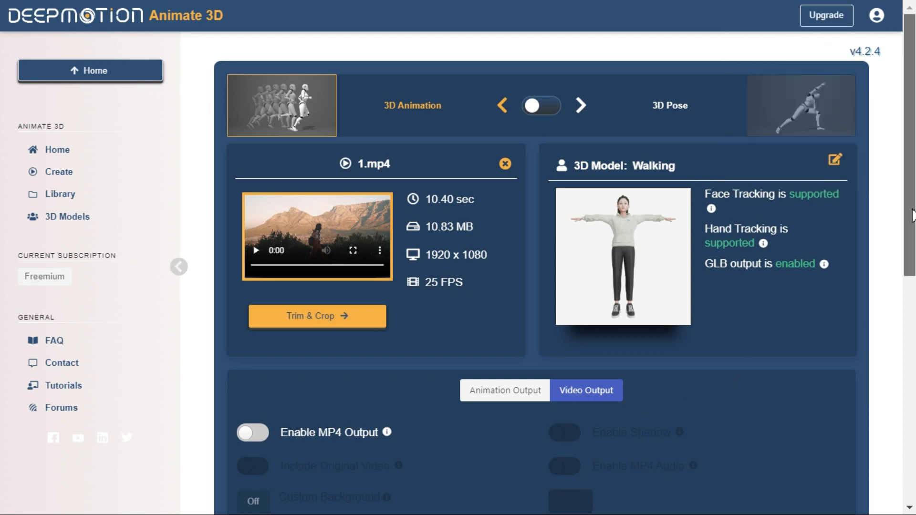
Step: Enable MP4 output with a solid background and no original video, then create the animation
scroll(912, 300, down, 3)
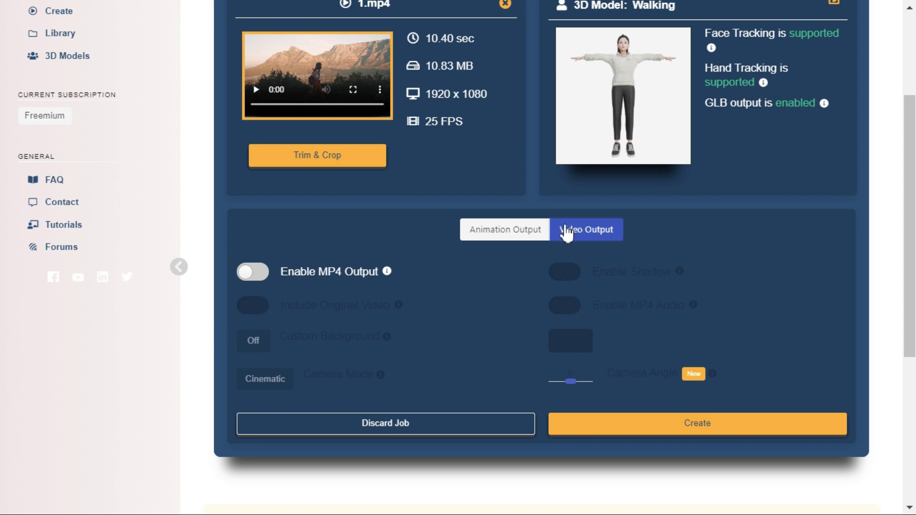
click(510, 231)
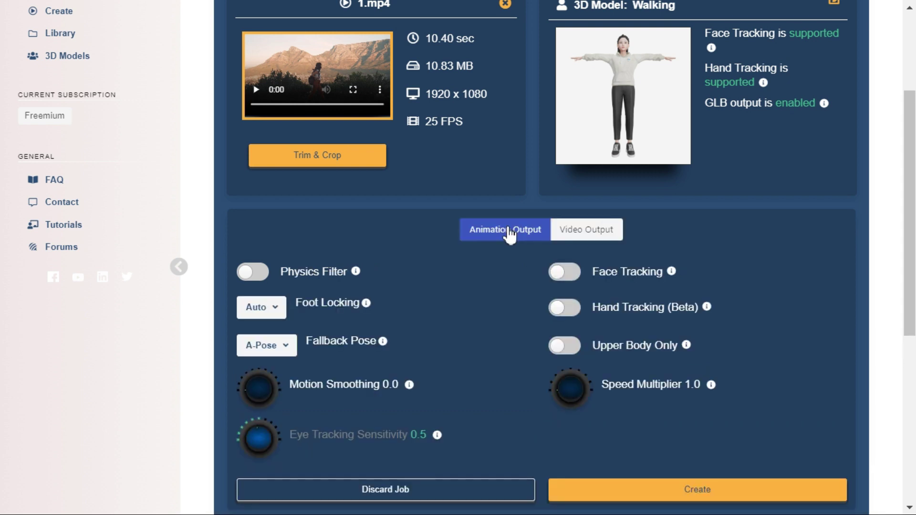
click(578, 231)
click(260, 273)
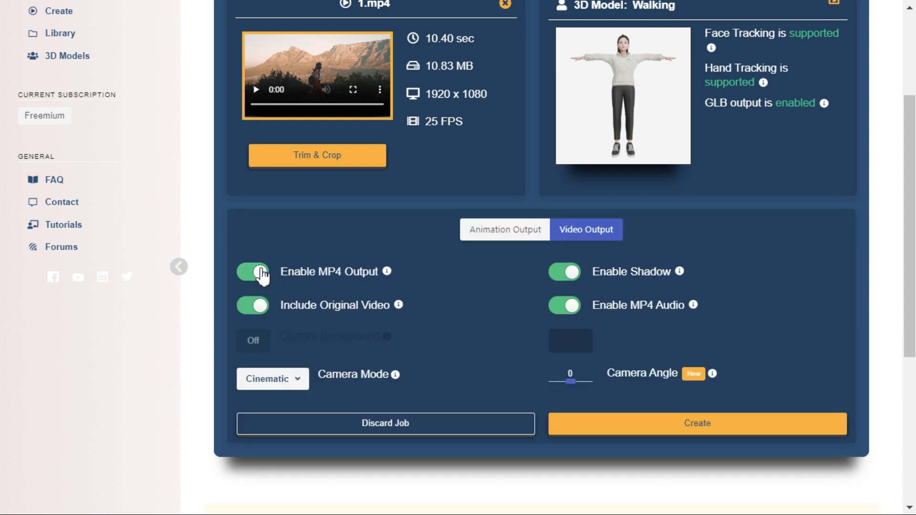
click(250, 305)
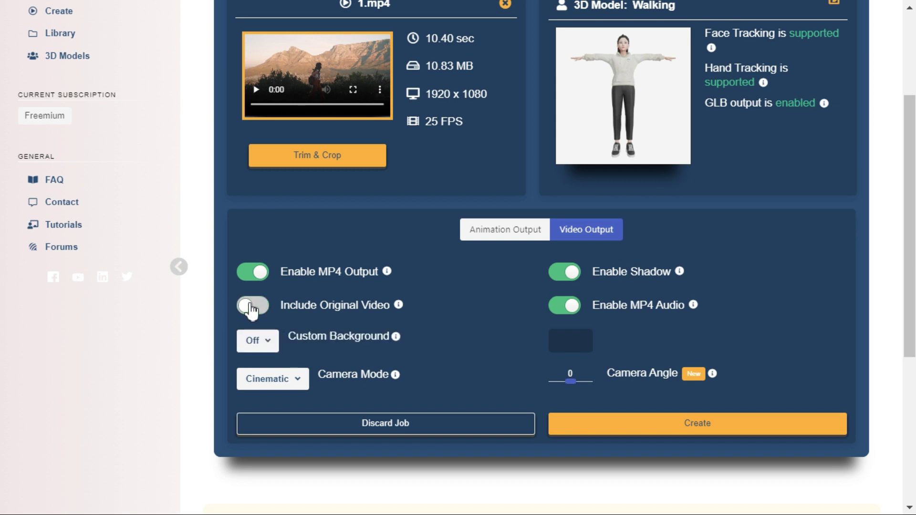
click(266, 344)
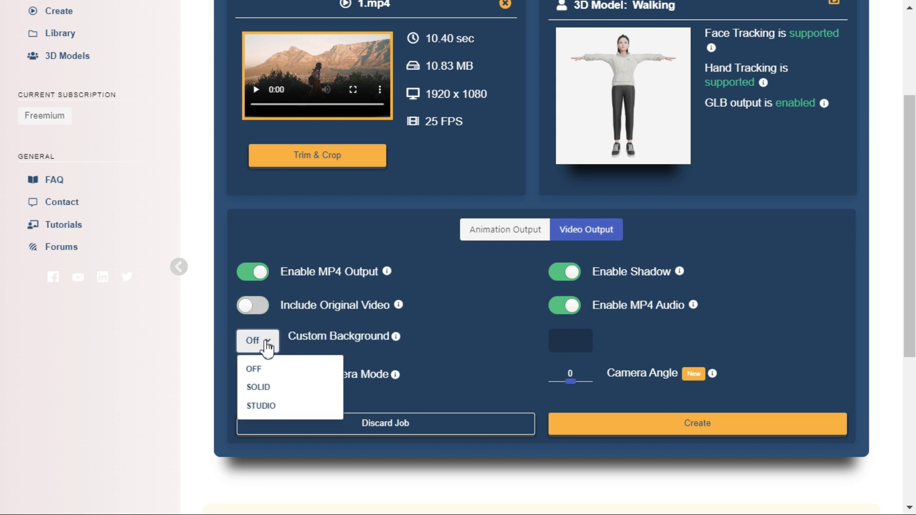
click(268, 387)
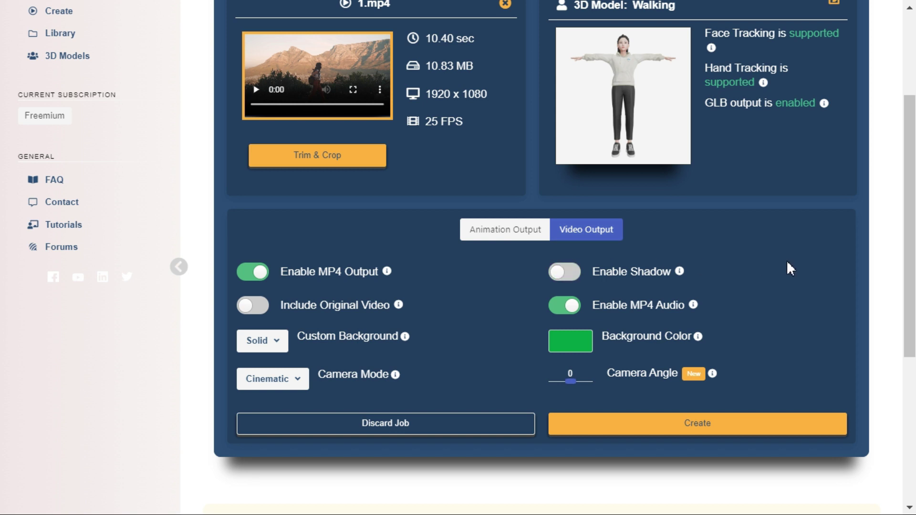
click(721, 425)
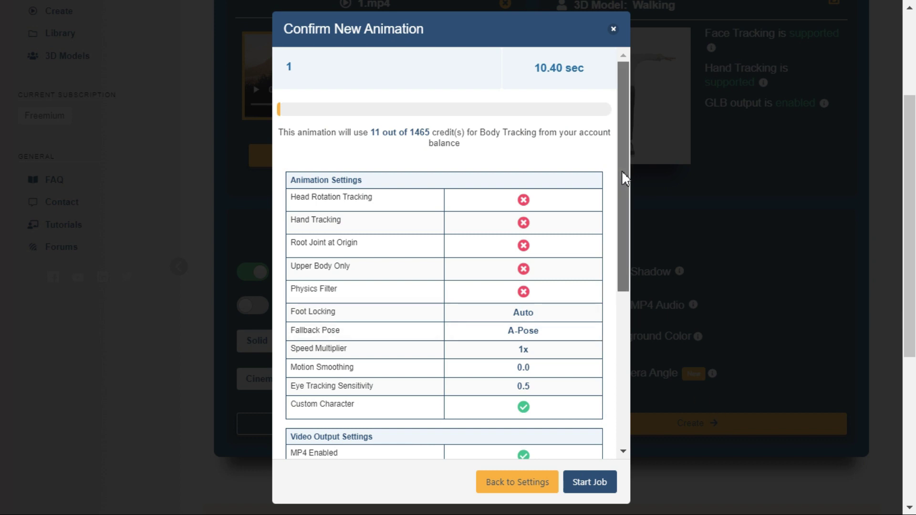
Step: Review the settings and start the 11-credit animation job
drag(622, 171, 620, 355)
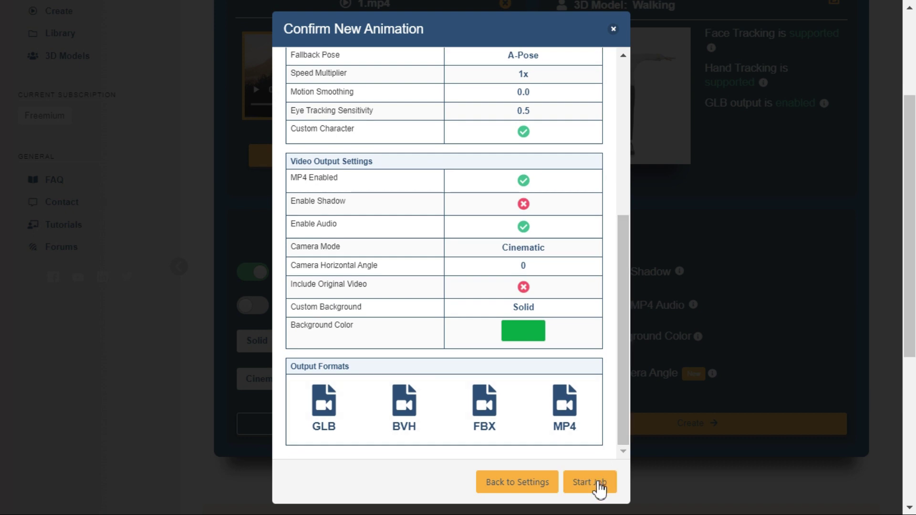
click(597, 484)
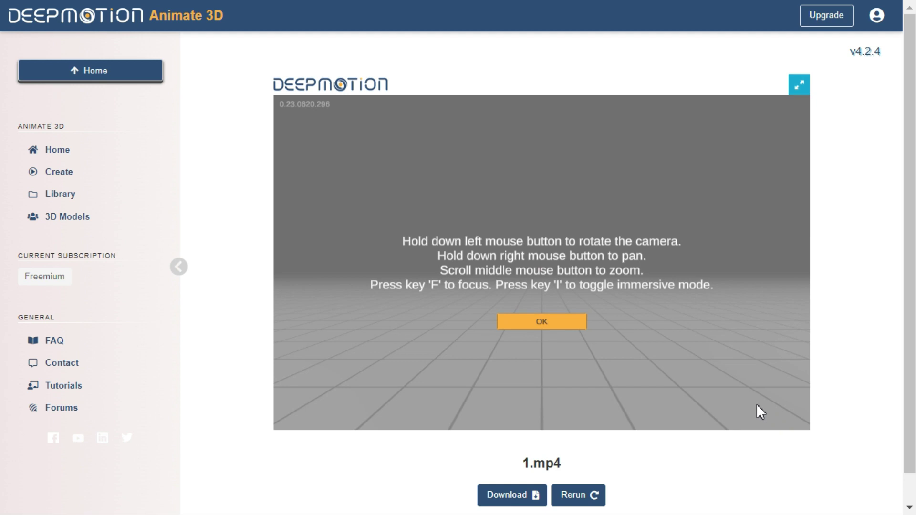
Step: Download the finished walking animation in MP4 format
click(546, 320)
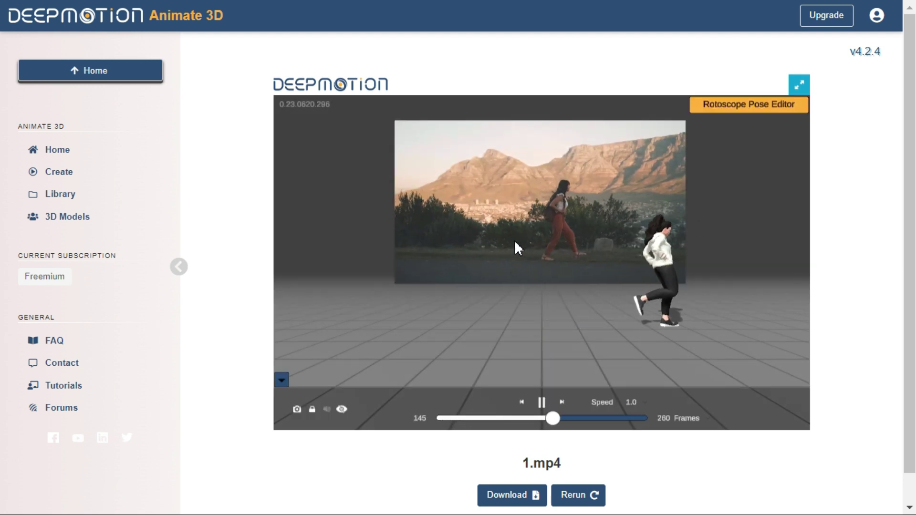
drag(599, 236, 661, 223)
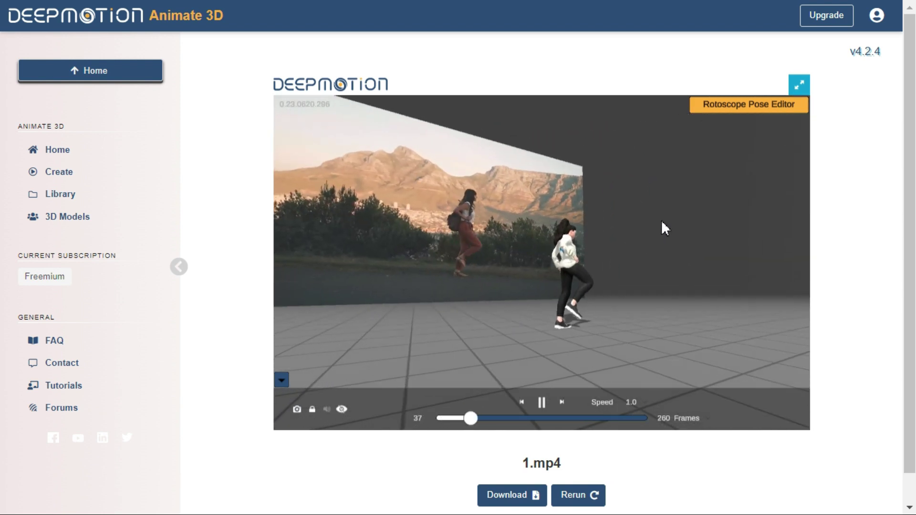
click(517, 498)
click(562, 269)
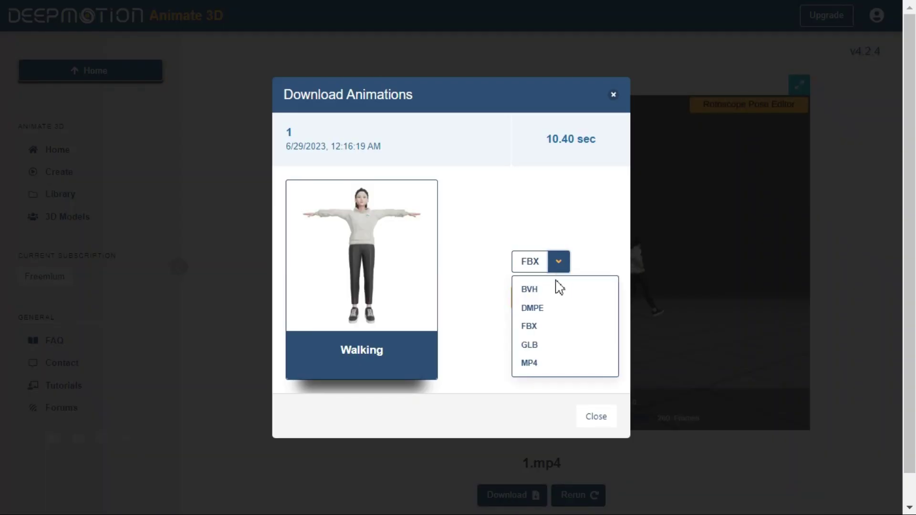
click(529, 369)
click(535, 299)
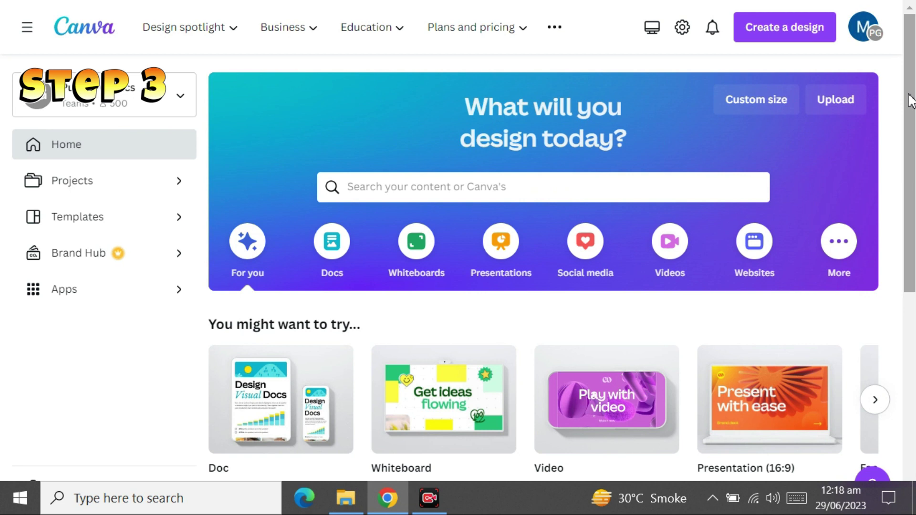
Step: Upload the green-screen walking clip 1 into the new blank video design
drag(911, 101, 908, 178)
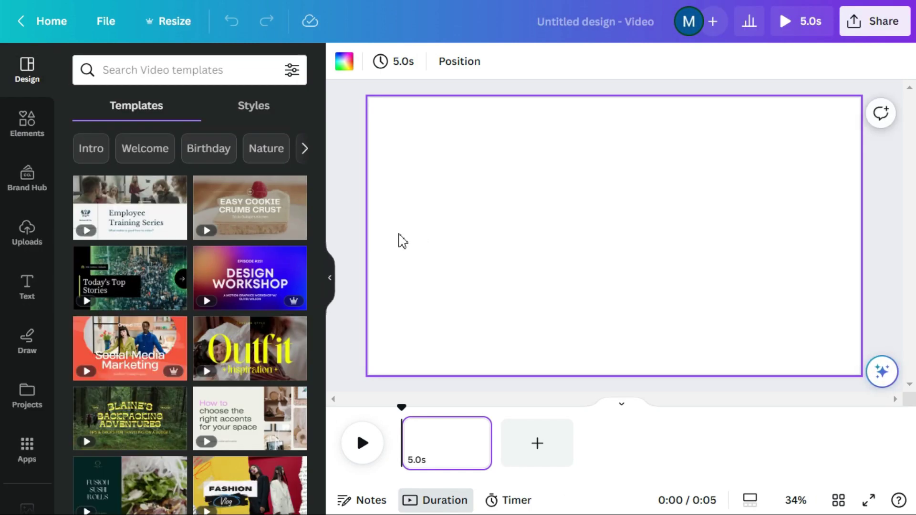
click(27, 236)
click(198, 186)
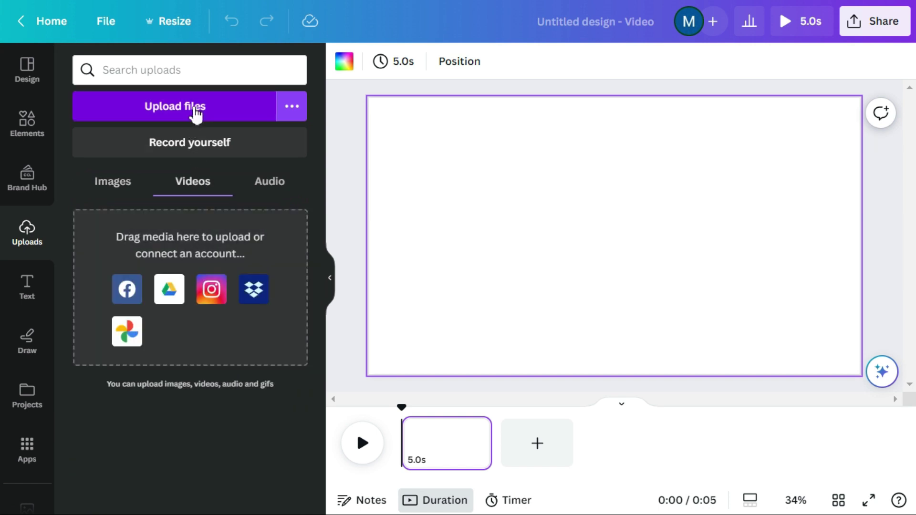
click(196, 109)
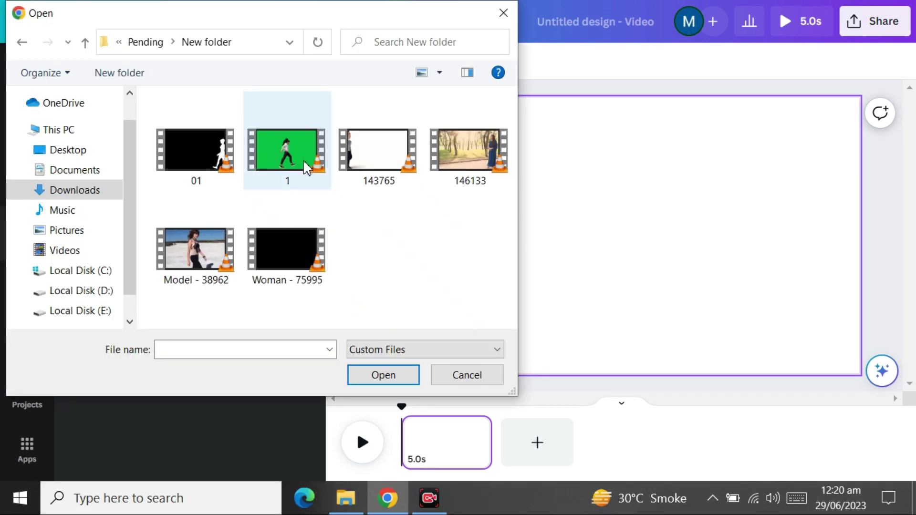
double_click(303, 160)
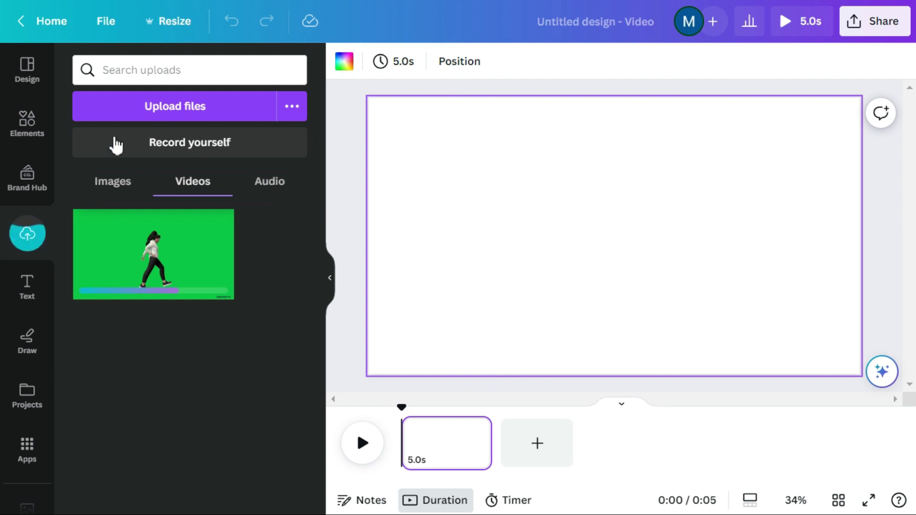
Step: Search elements for 'Animated Background' and browse all video results
click(28, 122)
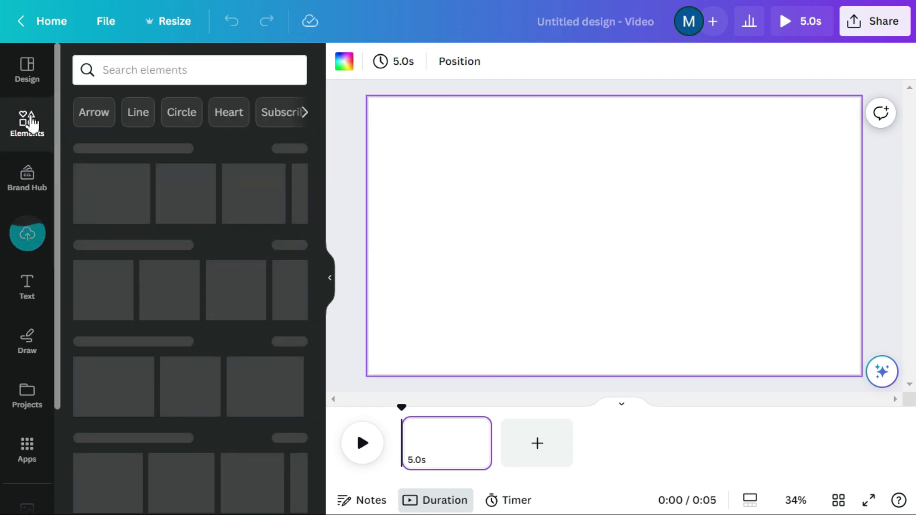
click(130, 70)
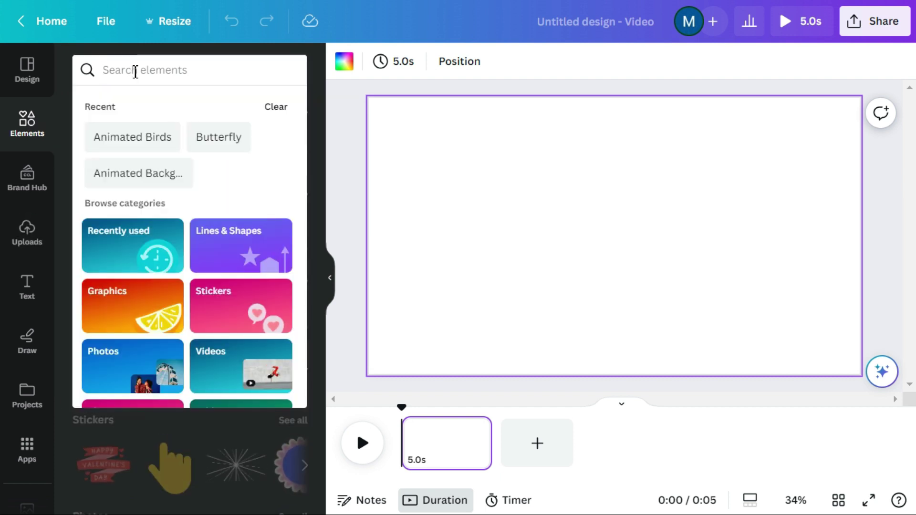
text(Animated)
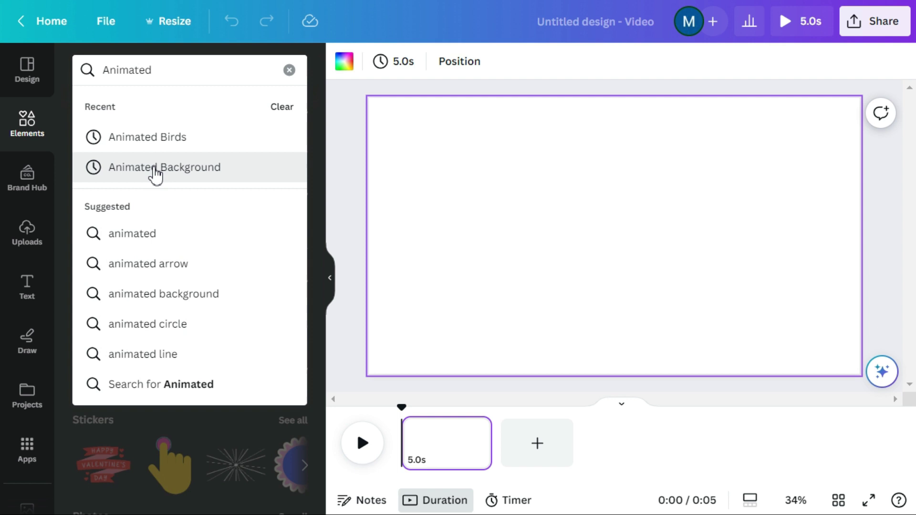
click(159, 168)
scroll(272, 317, down, 2)
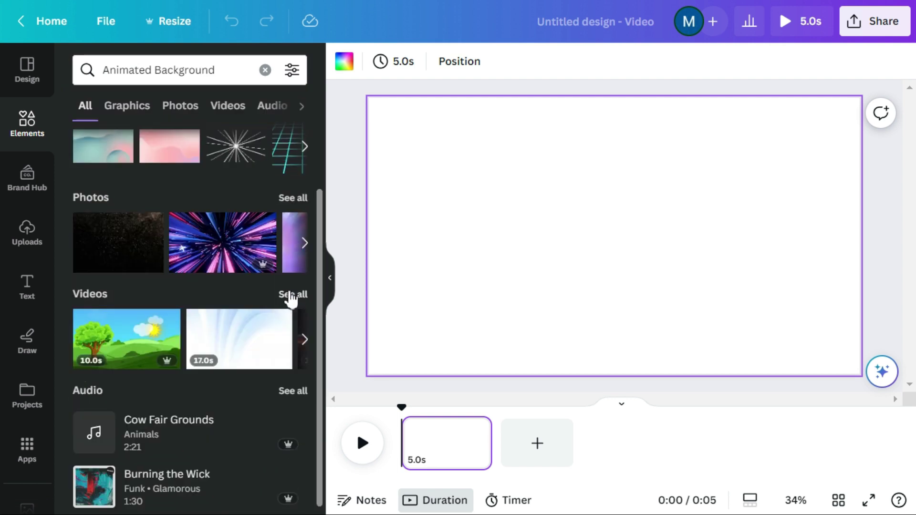
click(288, 295)
scroll(285, 265, down, 5)
scroll(285, 268, down, 10)
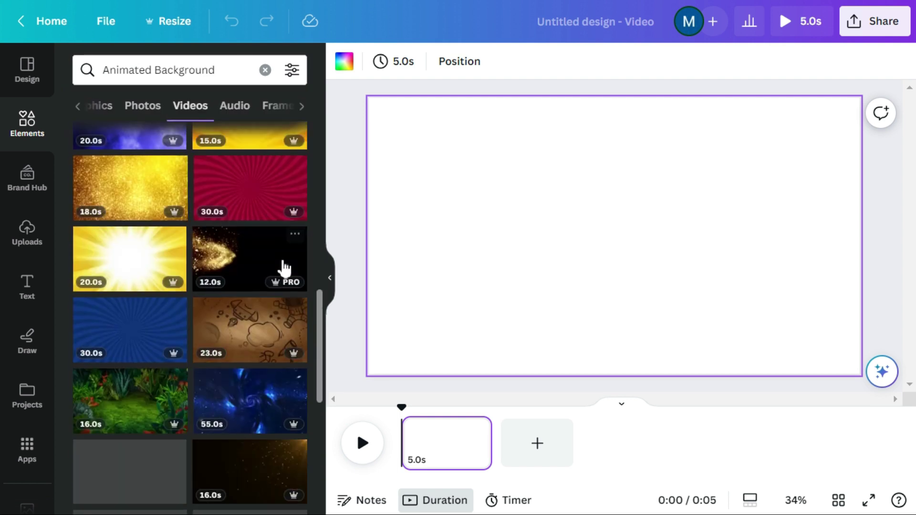
scroll(284, 266, down, 6)
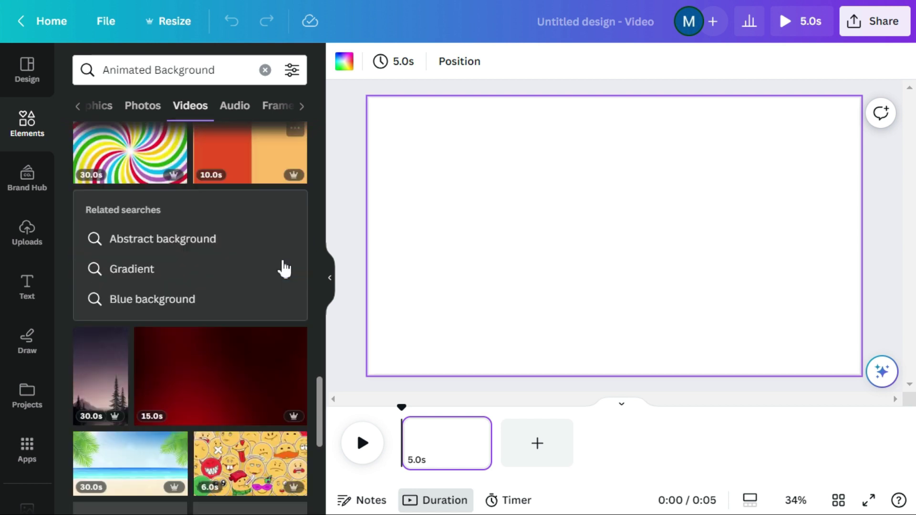
Step: Add the palm-leaf beach video and set it as the page background
click(133, 315)
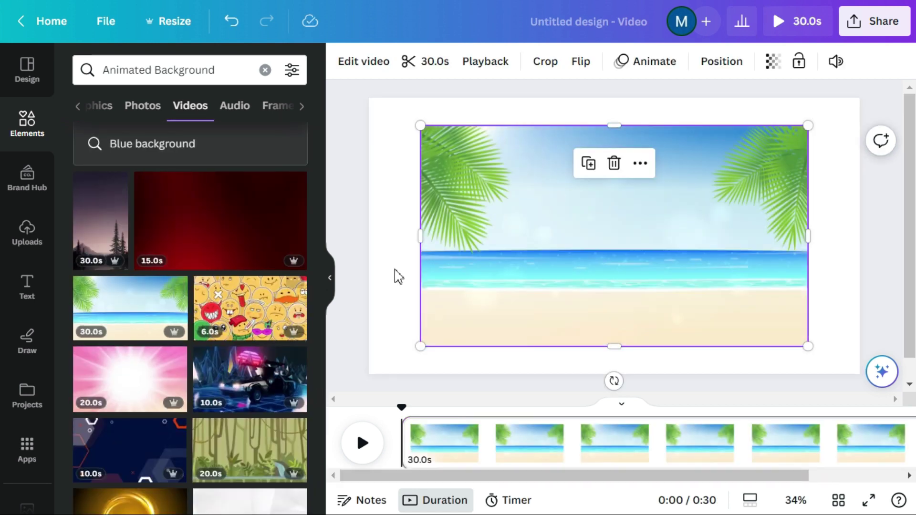
right_click(659, 279)
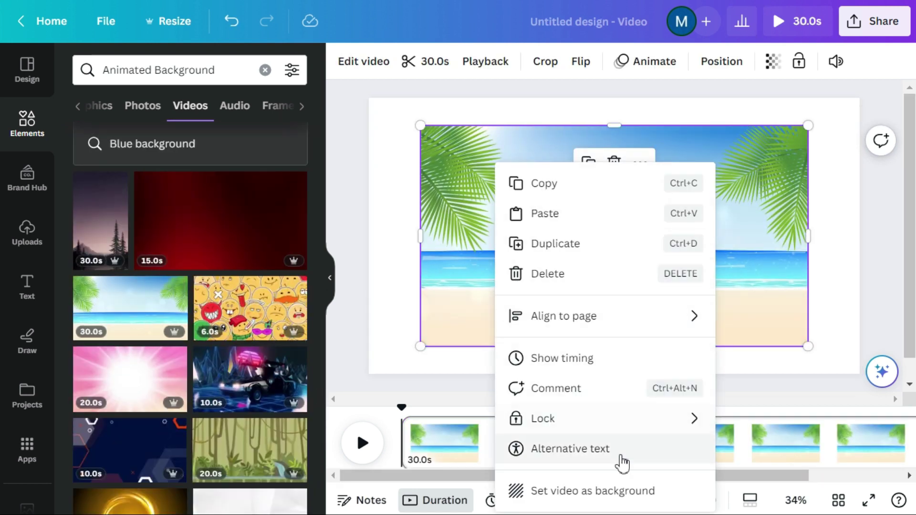
click(608, 492)
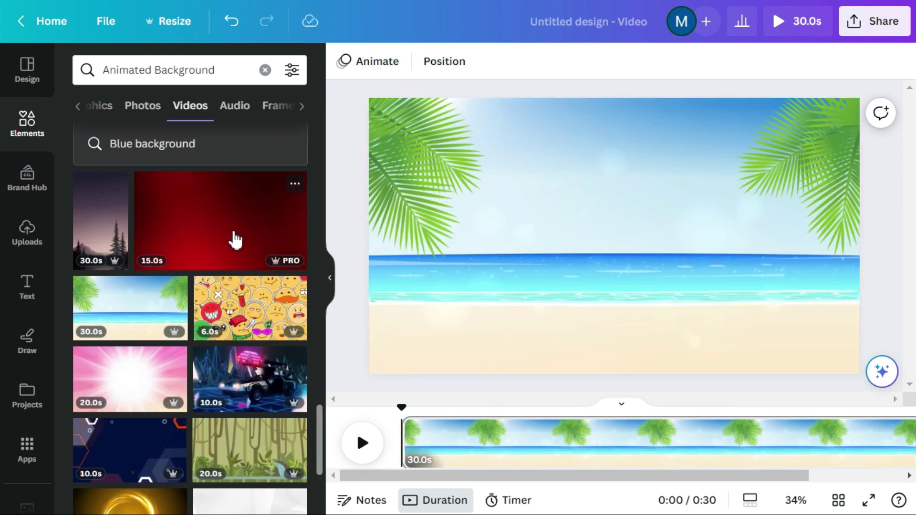
Step: Add an animated crane from the Animated Birds results, shrunk small near the top-left palms
click(265, 70)
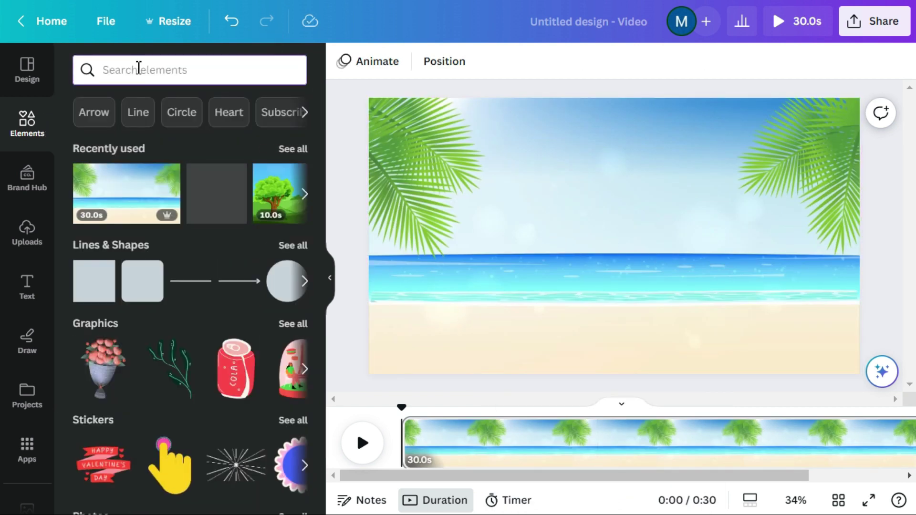
text(Anima)
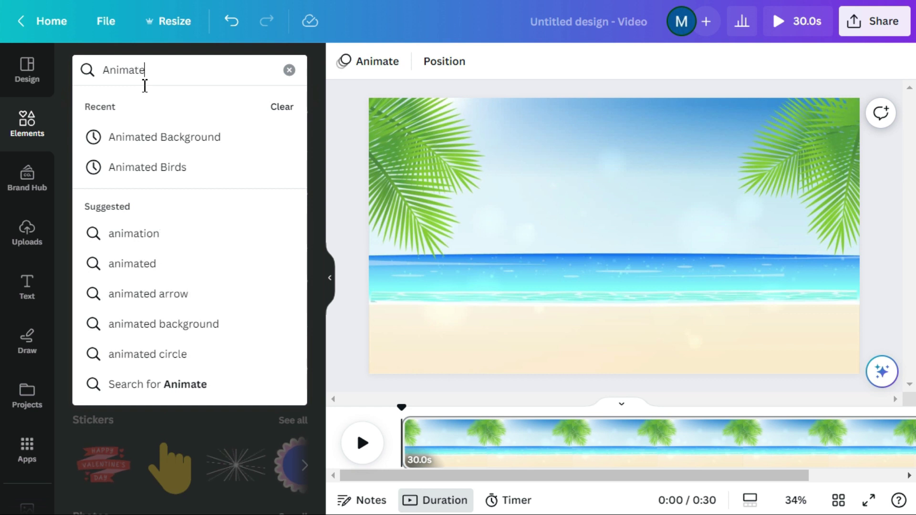
text(te)
click(139, 168)
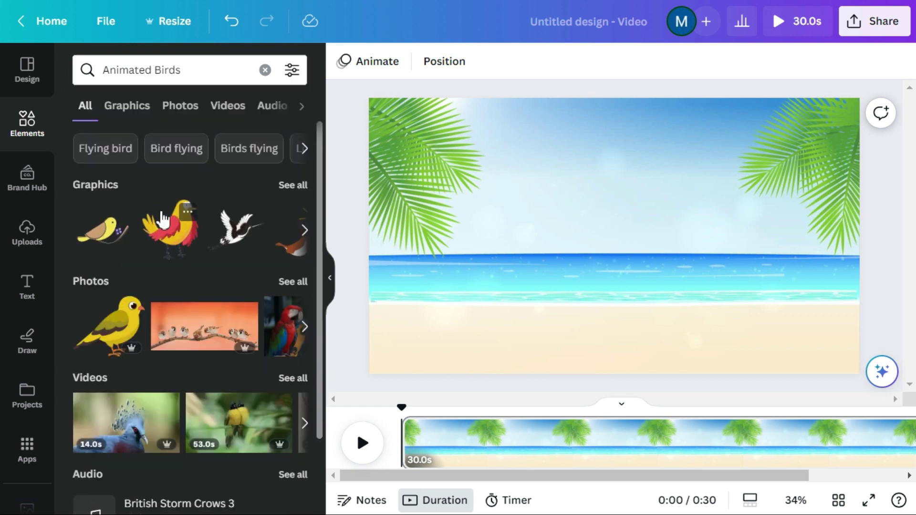
click(294, 186)
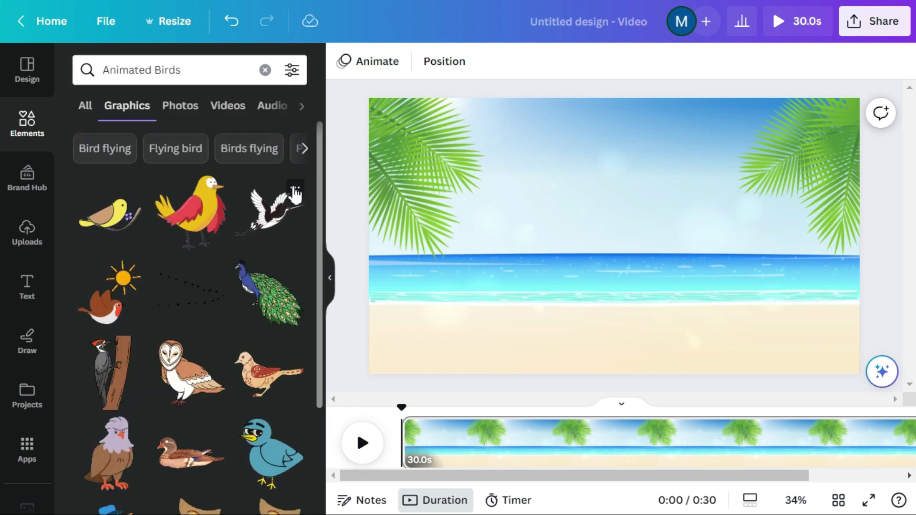
drag(272, 225, 424, 136)
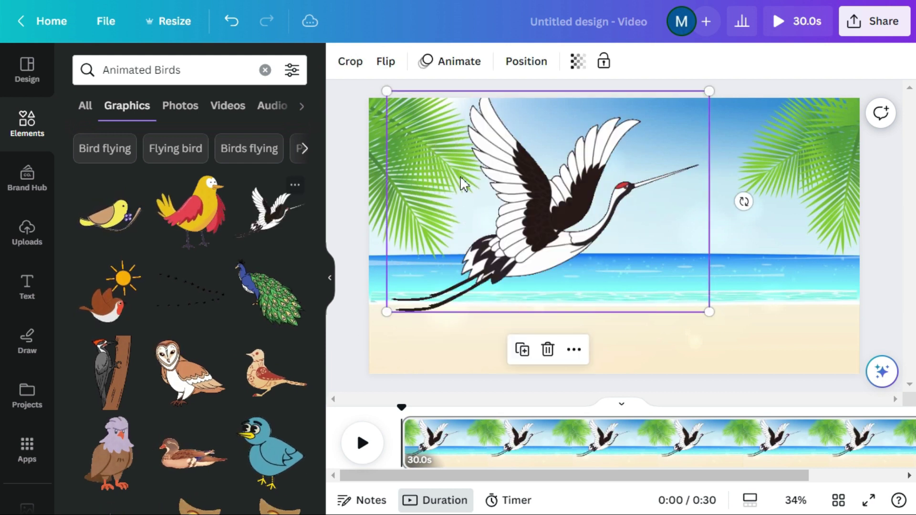
drag(388, 311, 477, 137)
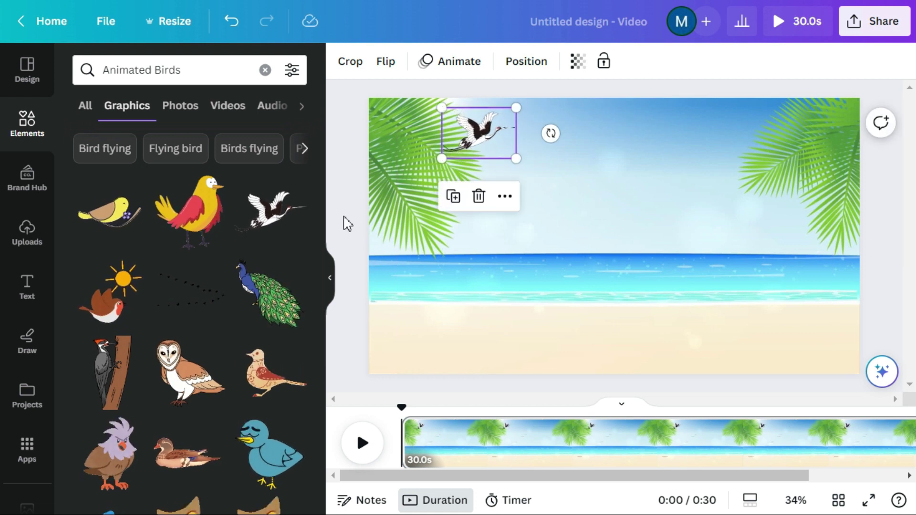
Step: Search 'Animated Cat' and place a small blue cat sitting on the shoreline
click(202, 70)
key(BackSpace)
key(BackSpace)
key(BackSpace)
key(BackSpace)
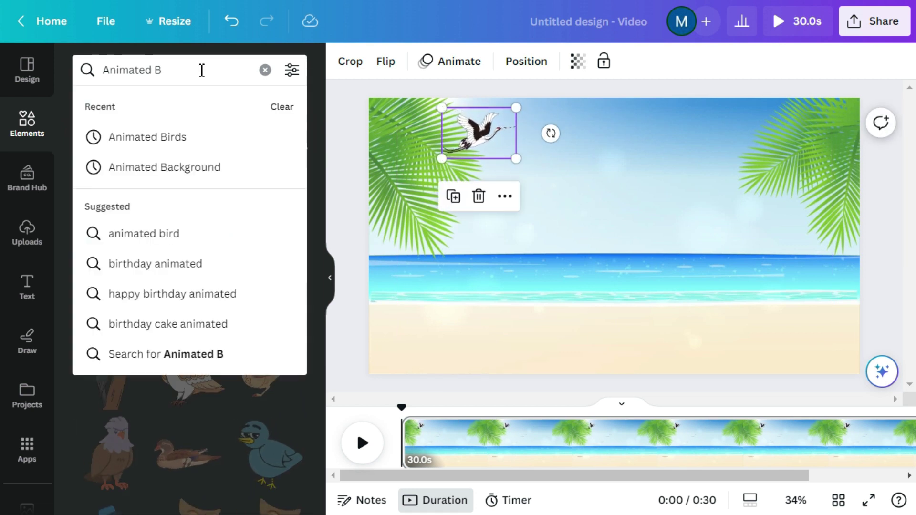
text(Cat)
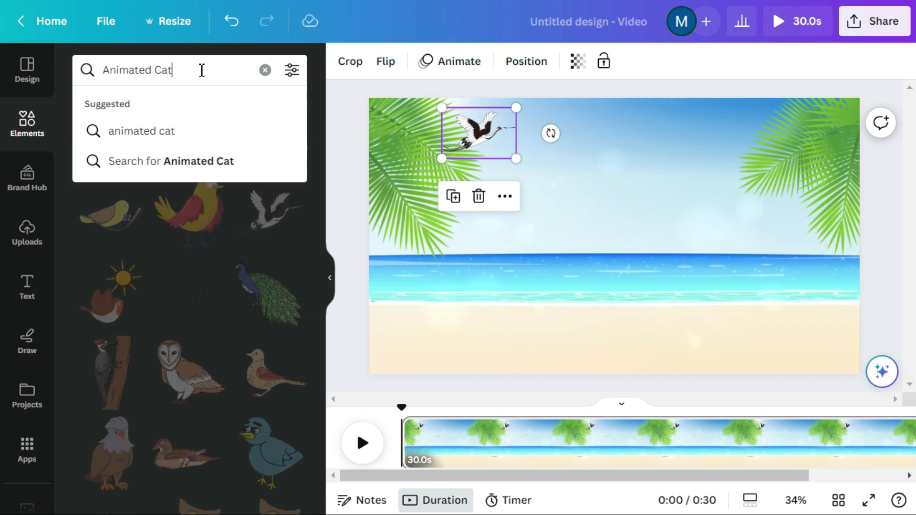
key(Return)
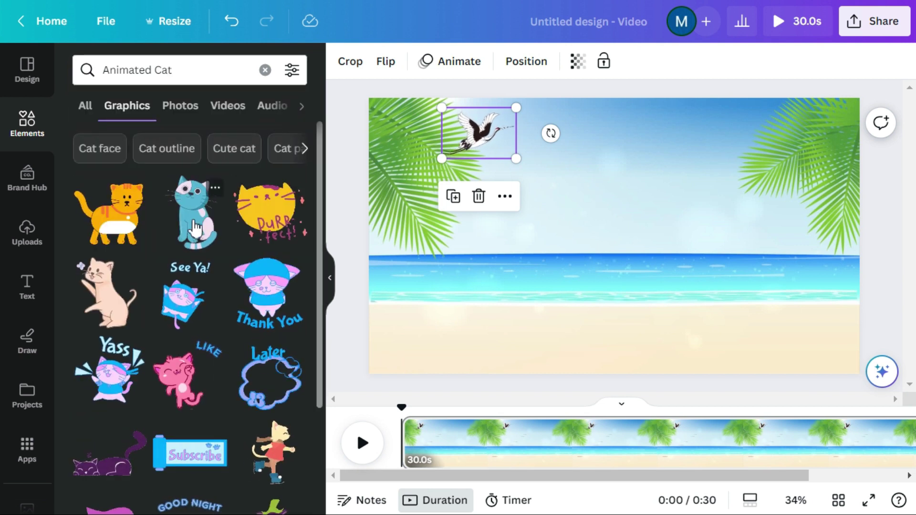
drag(194, 228, 433, 249)
drag(565, 175, 425, 284)
drag(432, 344, 461, 288)
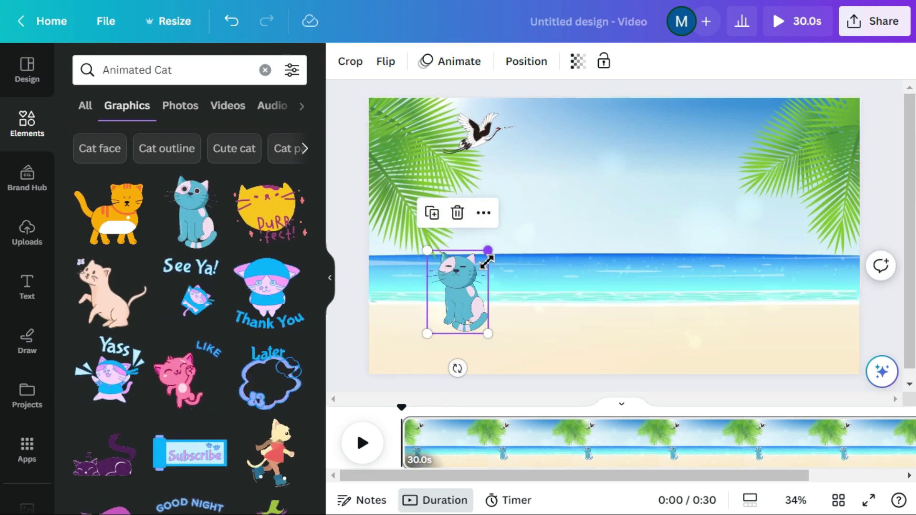
drag(487, 261, 454, 298)
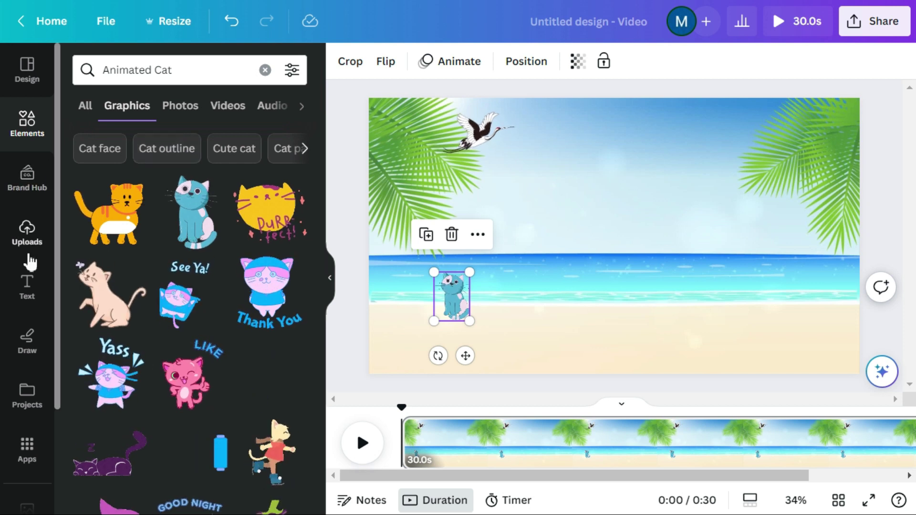
Step: Add the uploaded green-screen walking clip to the canvas and remove its background
click(27, 234)
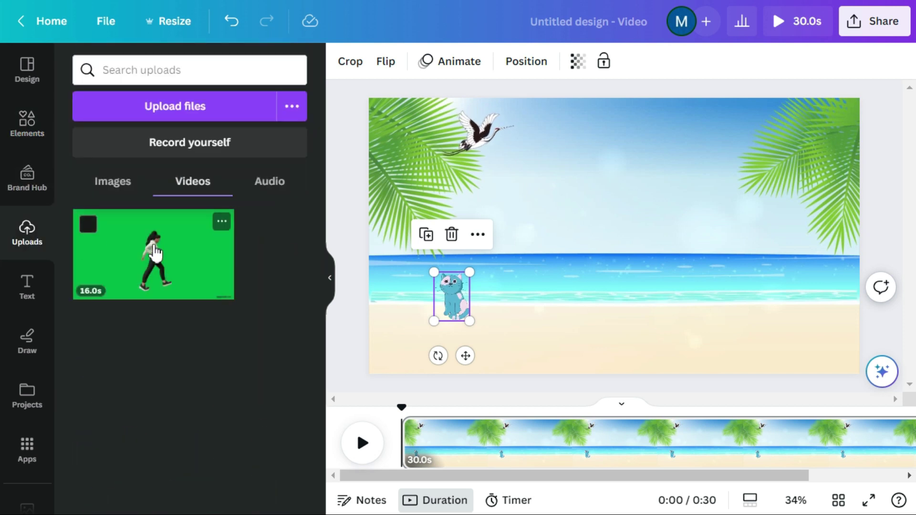
drag(156, 252, 541, 158)
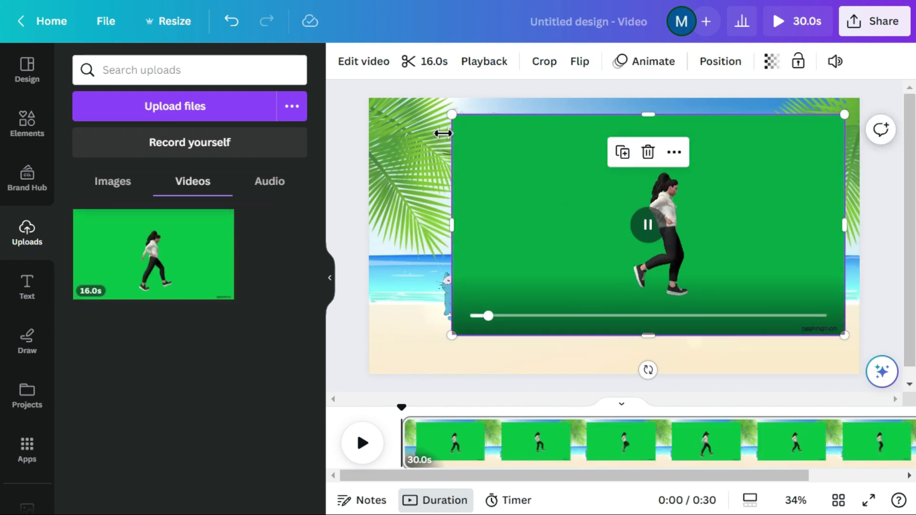
click(354, 70)
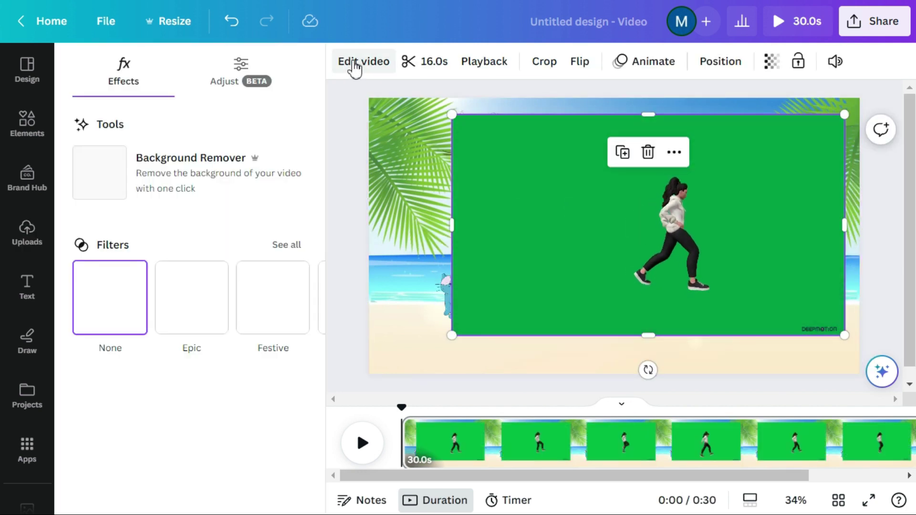
click(187, 177)
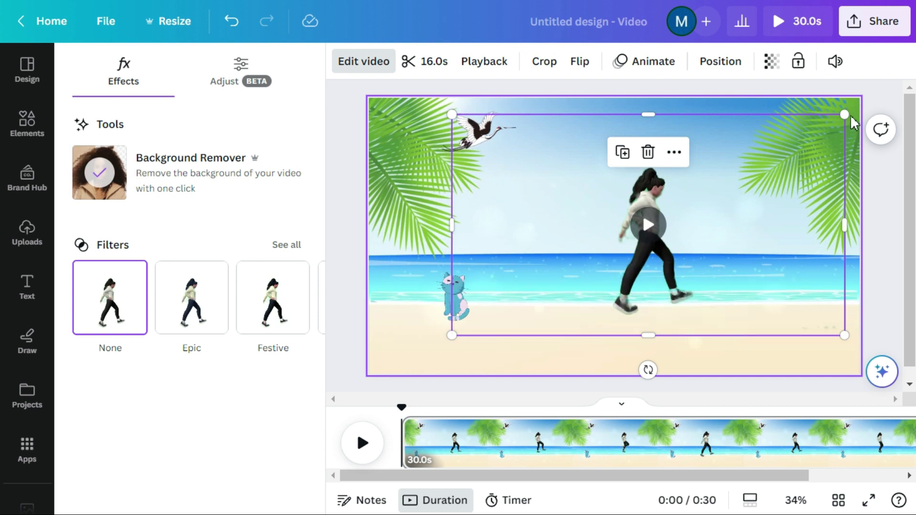
Step: Shrink the walking woman and move her to the lower right of the beach
drag(846, 118, 744, 200)
drag(624, 311, 781, 333)
click(487, 179)
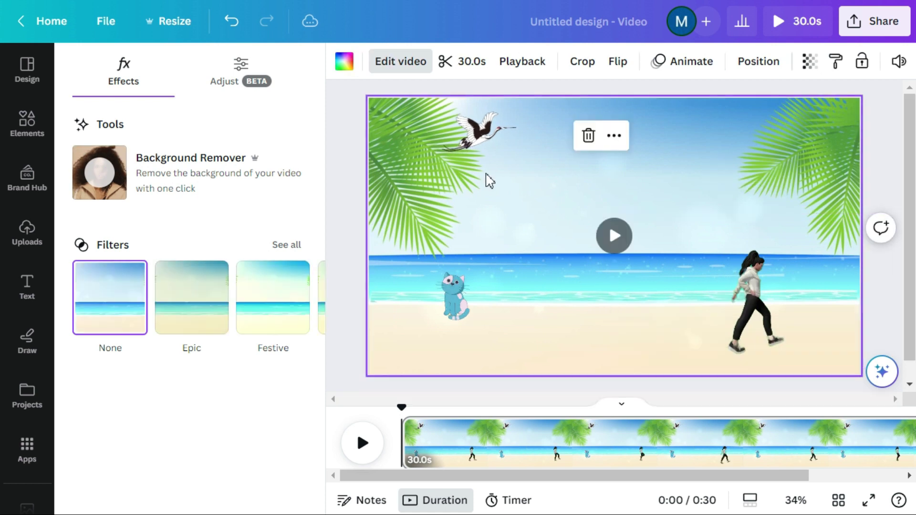
Step: Flip the walking woman horizontally to face left and nudge her further right
click(744, 294)
click(580, 61)
click(632, 105)
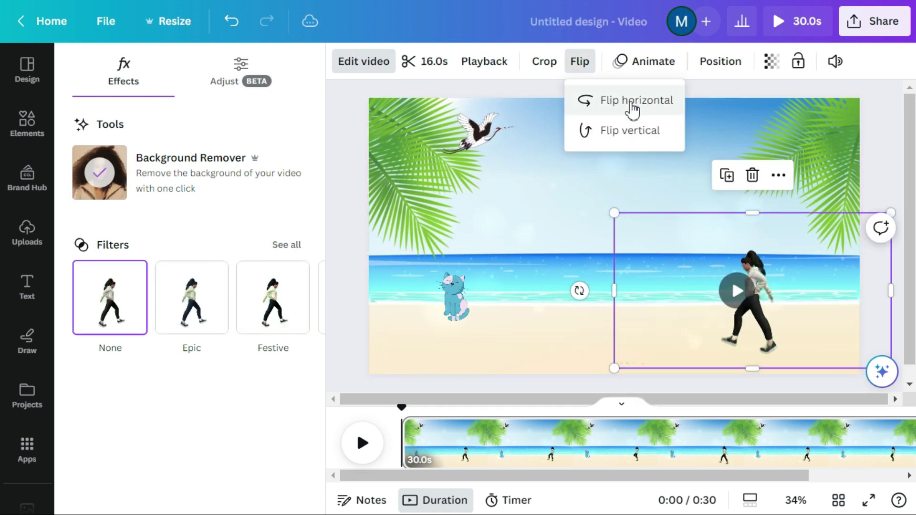
drag(762, 316, 831, 326)
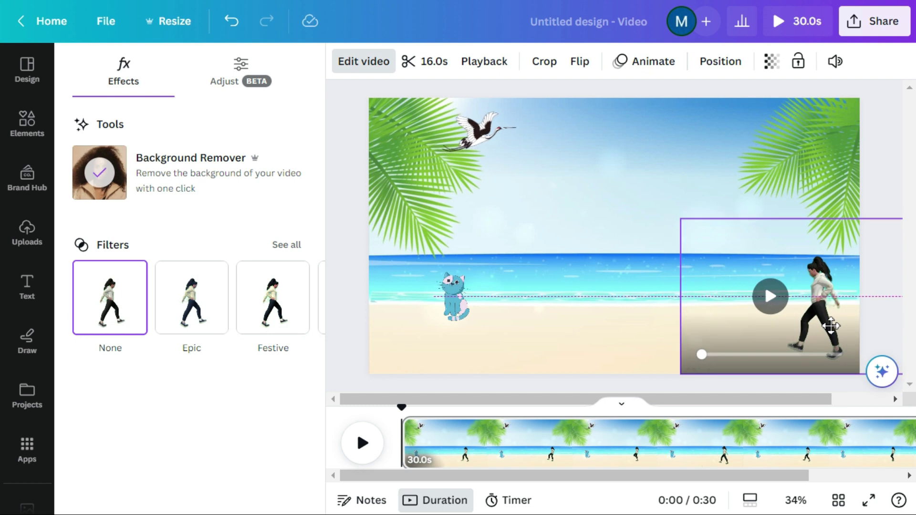
Step: Animate her walking left across the beach on a Smooth custom path at reduced speed
click(652, 62)
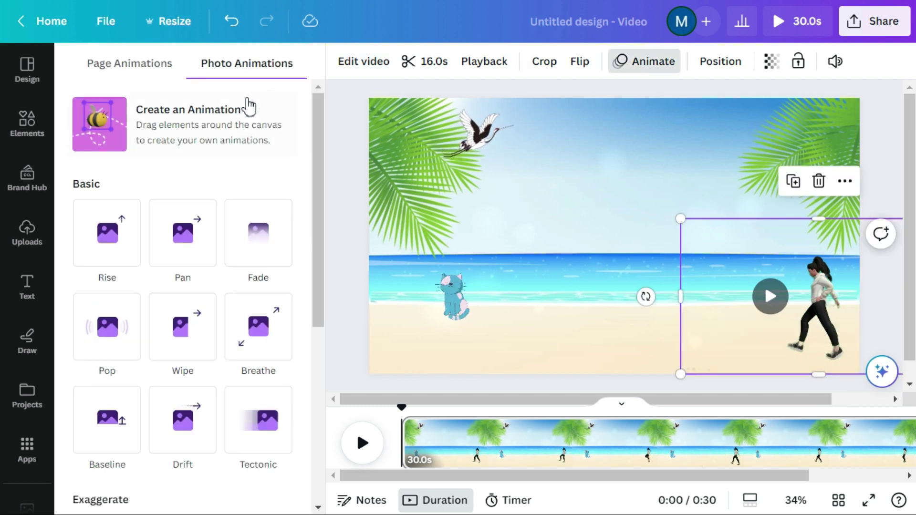
click(219, 130)
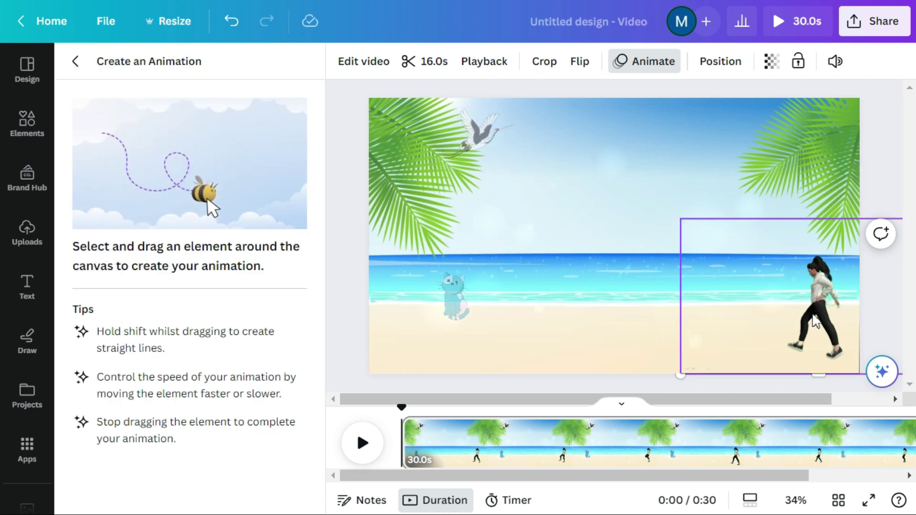
drag(815, 322, 379, 326)
click(190, 150)
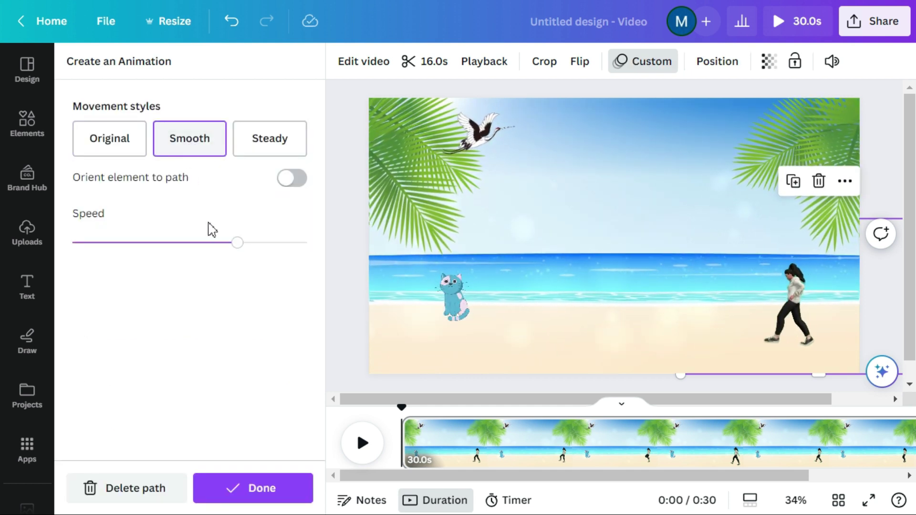
drag(234, 243, 160, 246)
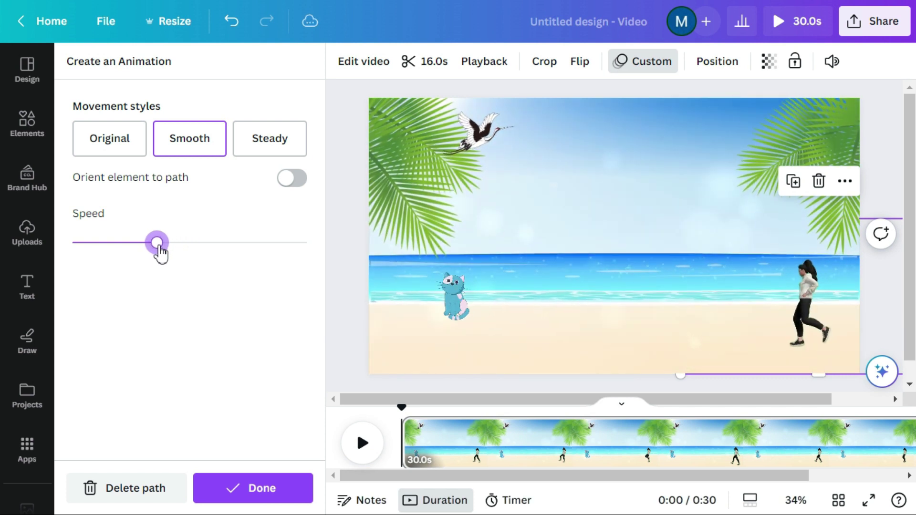
click(172, 244)
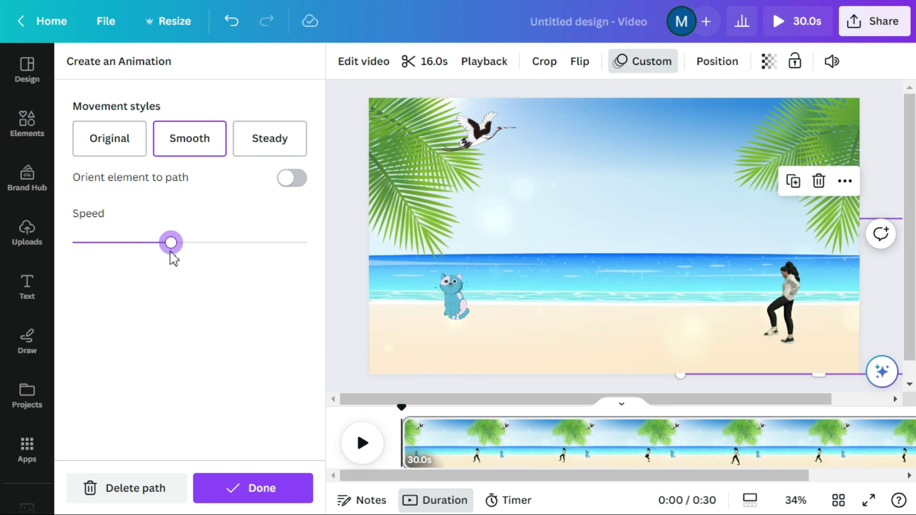
drag(170, 245, 178, 247)
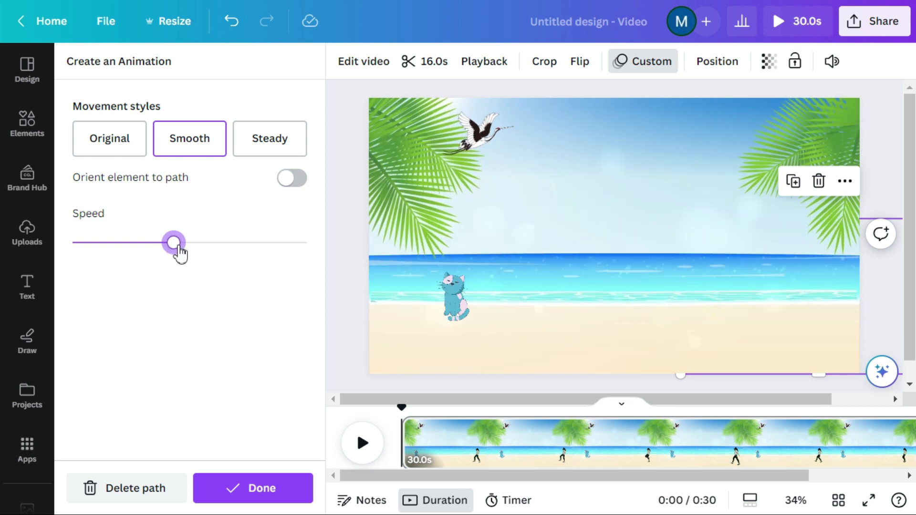
click(270, 489)
Step: Give the crane a custom Smooth motion path flying right across the sky, with speed lowered
click(484, 145)
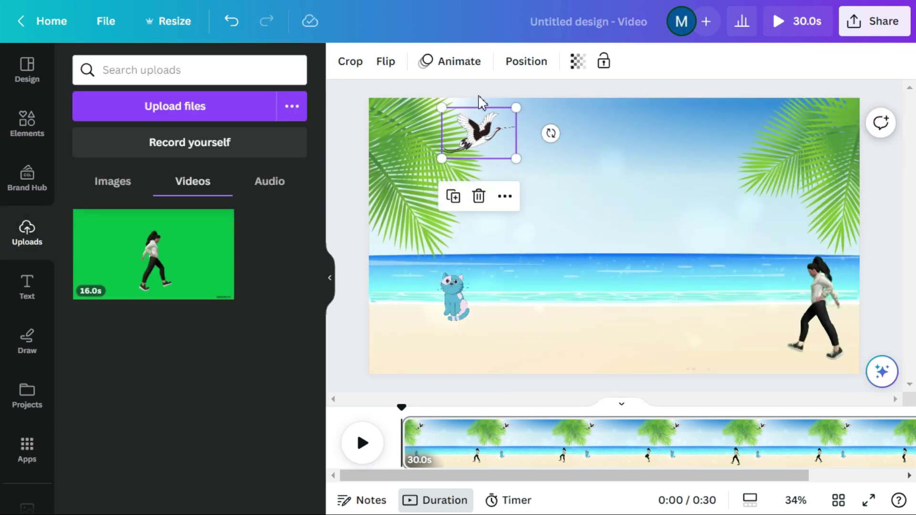
click(455, 62)
click(200, 122)
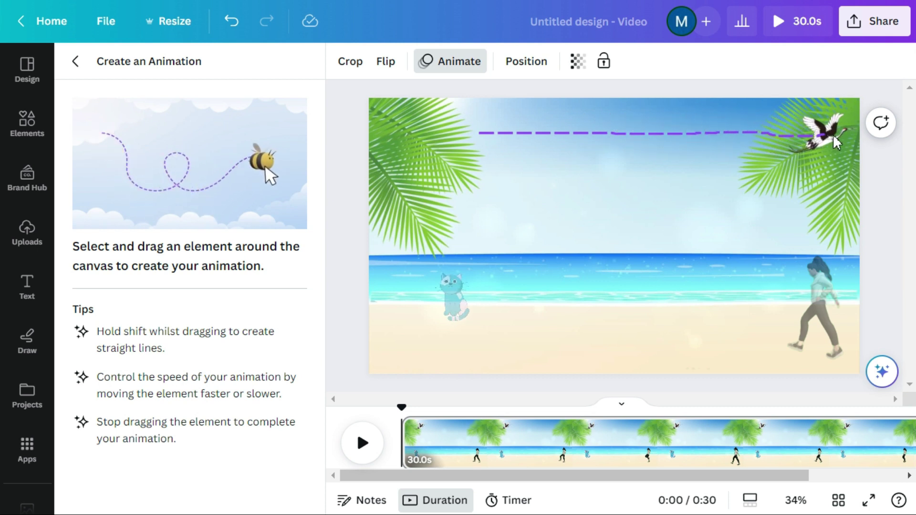
drag(833, 136, 836, 135)
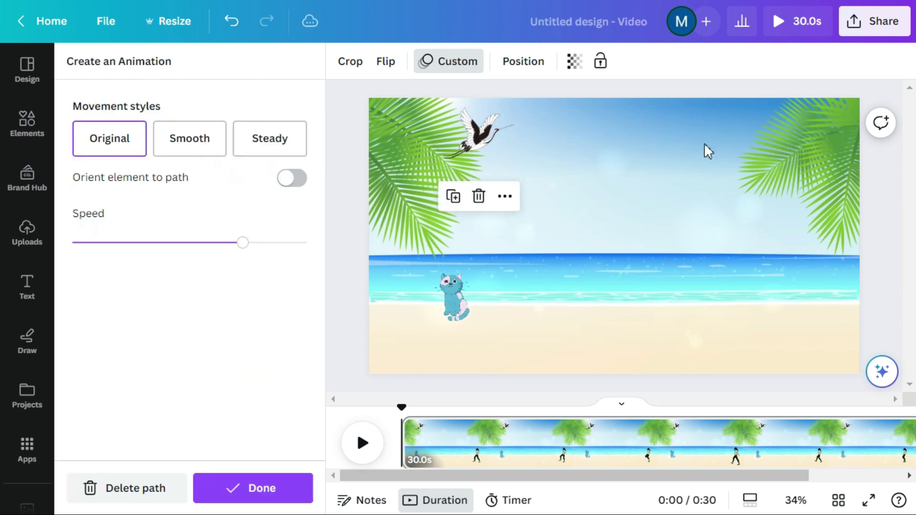
click(190, 143)
click(152, 243)
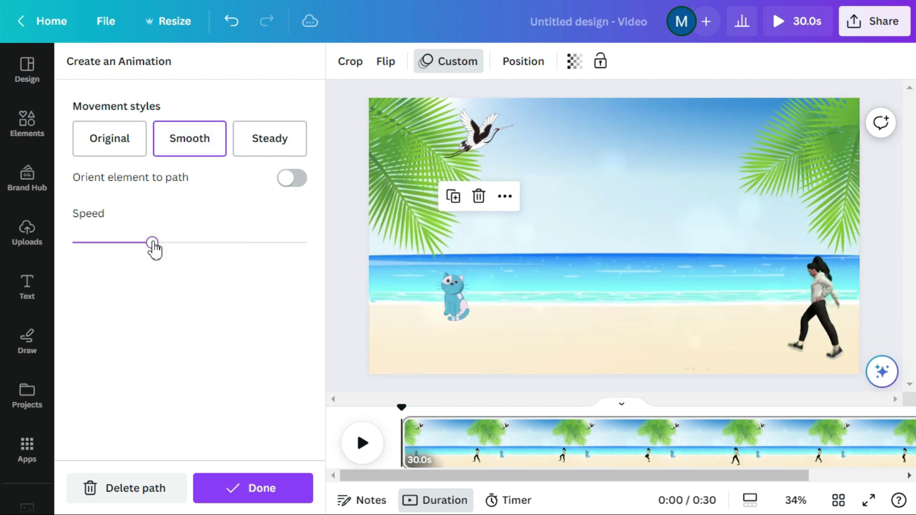
drag(153, 243, 163, 268)
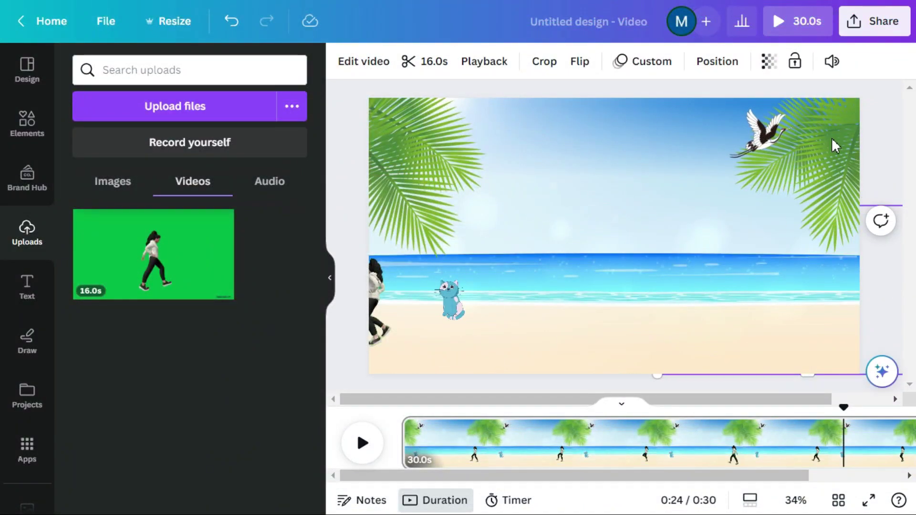
Step: Open the Share menu's Download settings, showing MP4 Video at 1080p
click(882, 38)
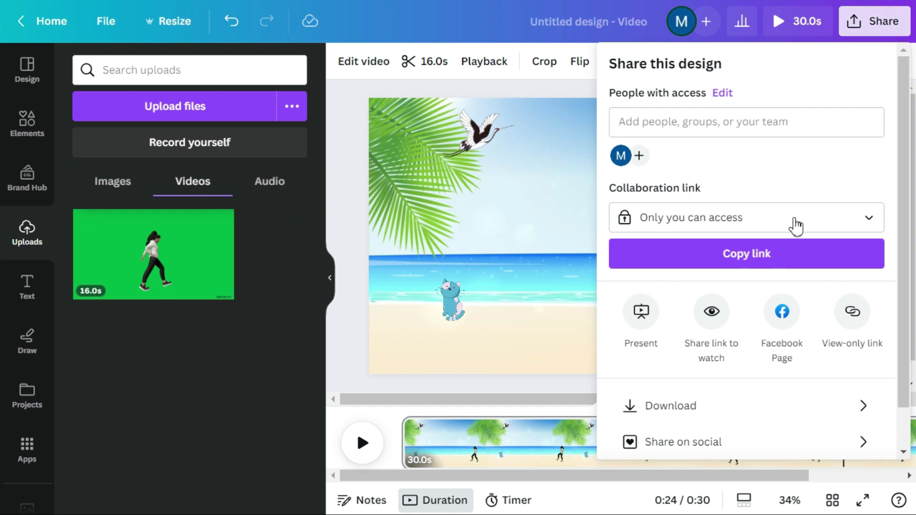
scroll(794, 244, down, 1)
click(769, 369)
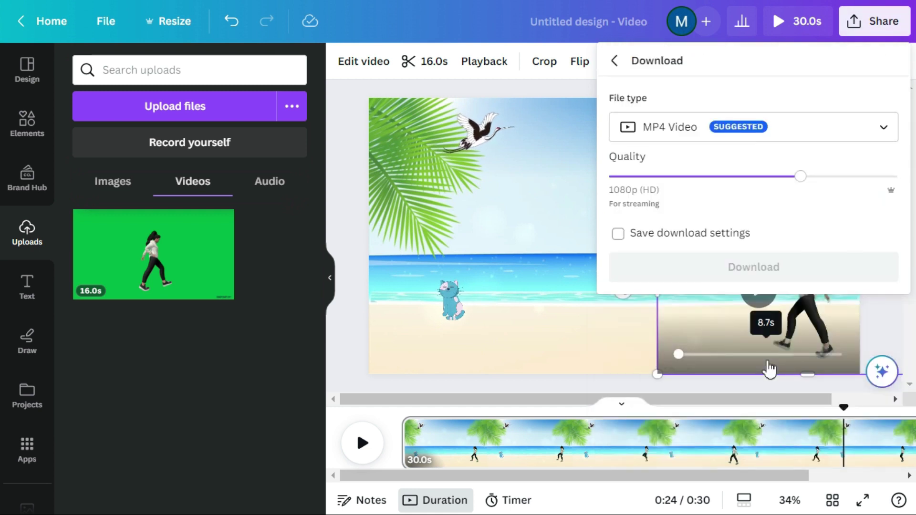